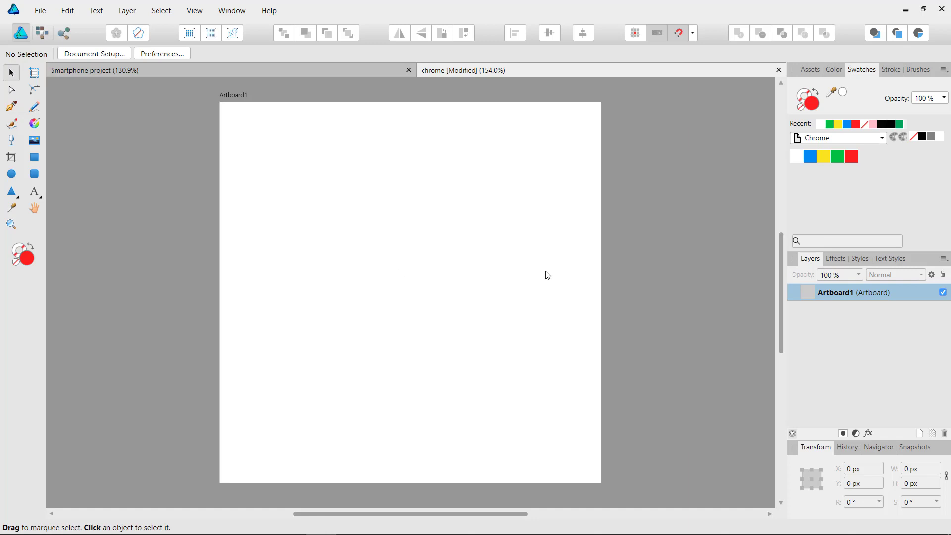
Draw a red circle about 423 px in diameter without a stroke and position it roughly in the centre of the artboard
{"action": "left_click", "coordinate": [503, 272]}
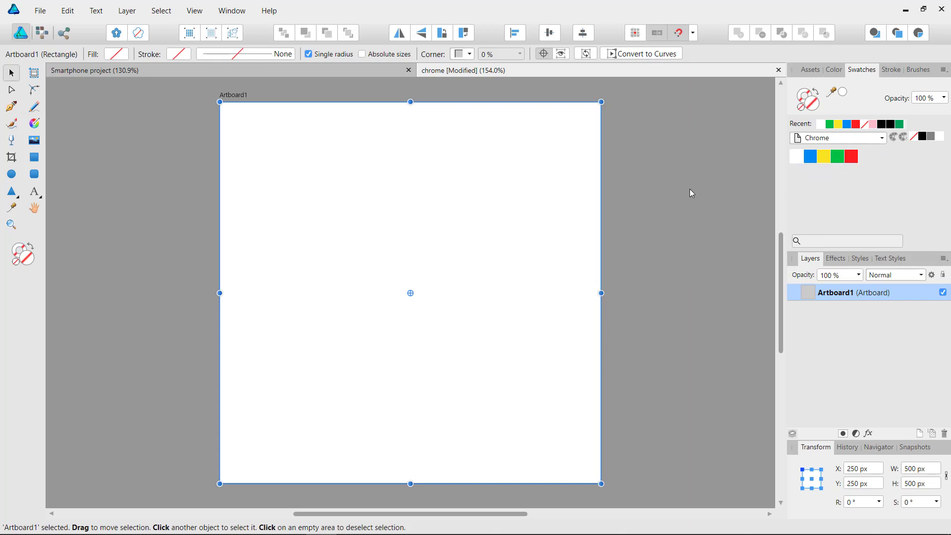
{"action": "left_click", "coordinate": [674, 194]}
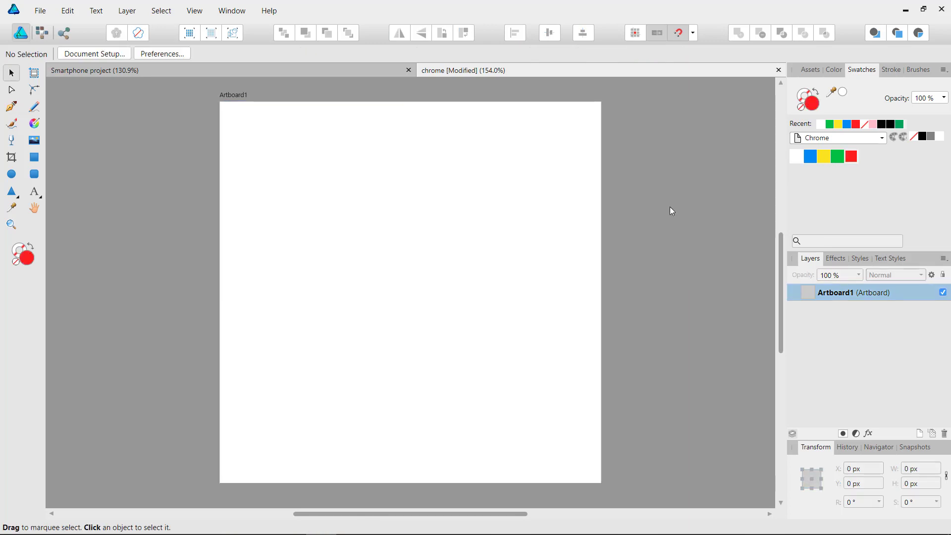
{"action": "left_click", "coordinate": [11, 176]}
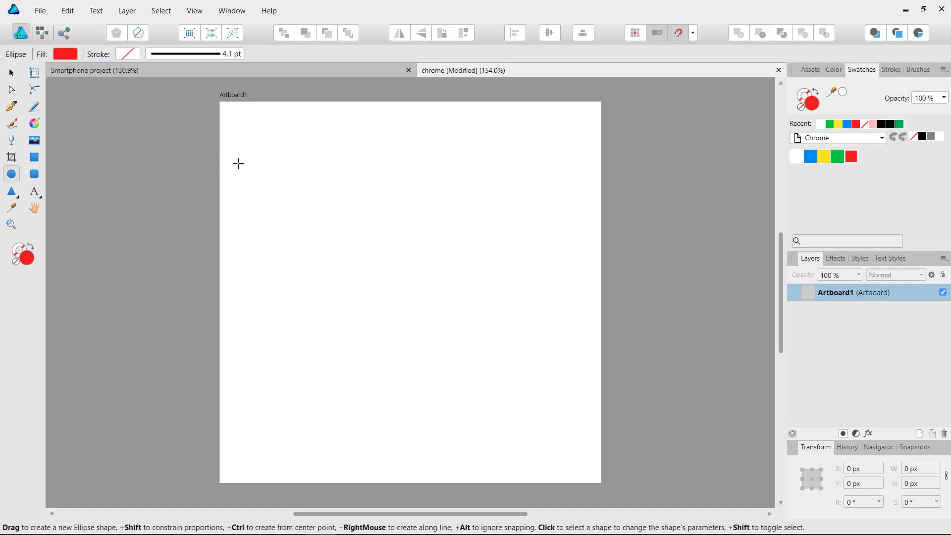
{"action": "left_click_drag", "start_coordinate": [254, 145], "coordinate": [604, 454]}
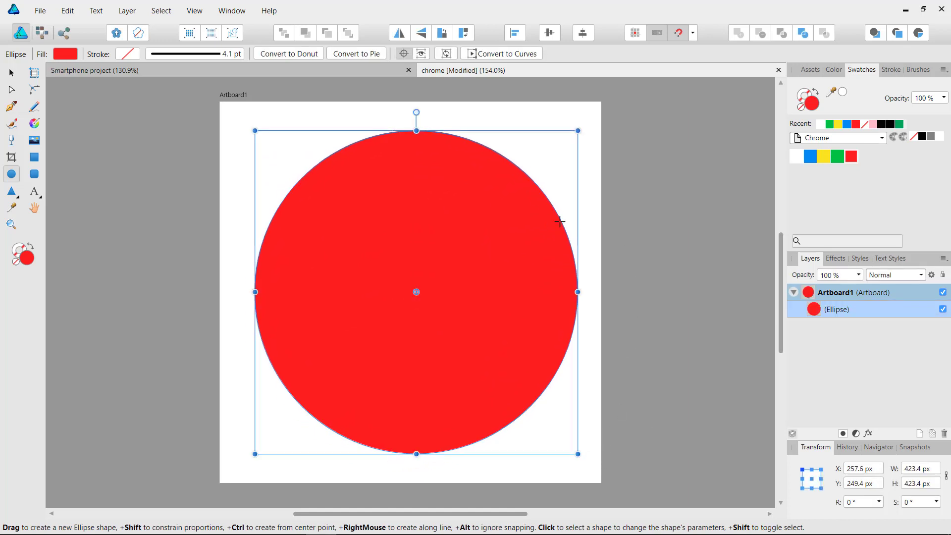
{"action": "key", "text": "v"}
{"action": "left_click_drag", "start_coordinate": [507, 215], "coordinate": [502, 215]}
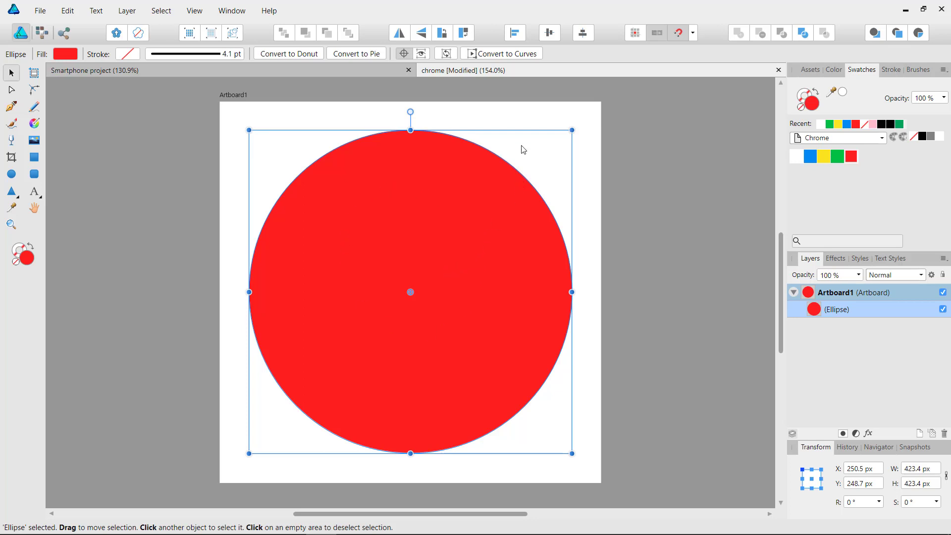
{"action": "left_click", "coordinate": [518, 120]}
{"action": "left_click", "coordinate": [469, 216]}
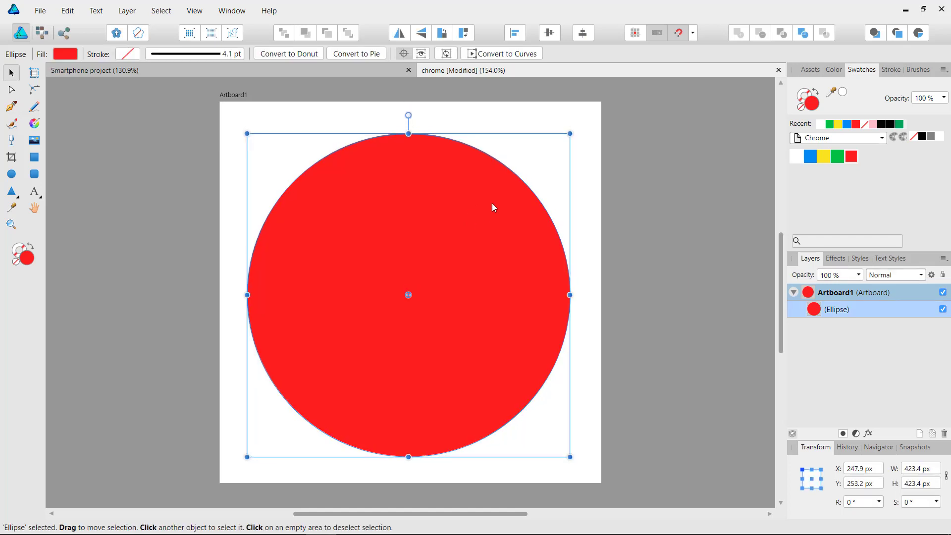
Duplicate the red circle, scale the copy around its centre to about 227 px and fill it white
{"action": "key", "text": "ctrl+j"}
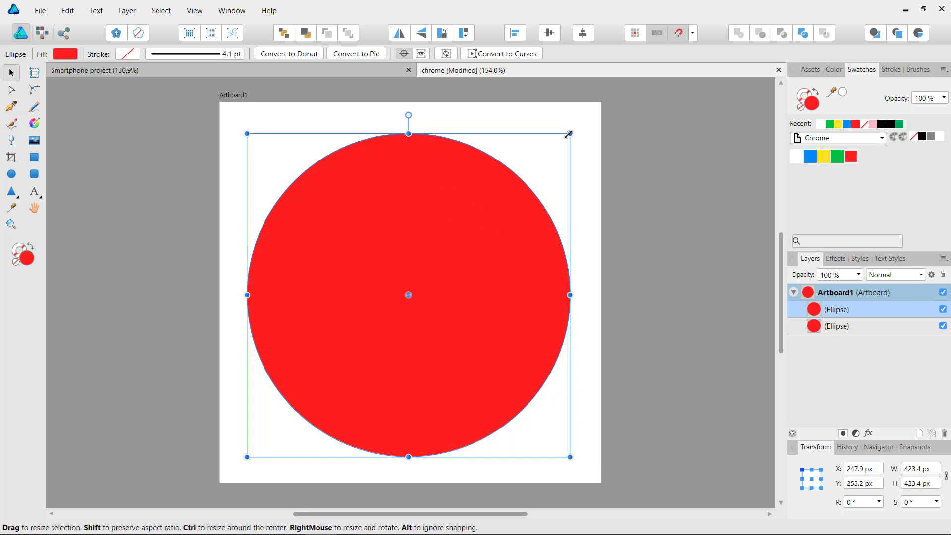
{"action": "left_click_drag", "start_coordinate": [570, 134], "coordinate": [495, 217]}
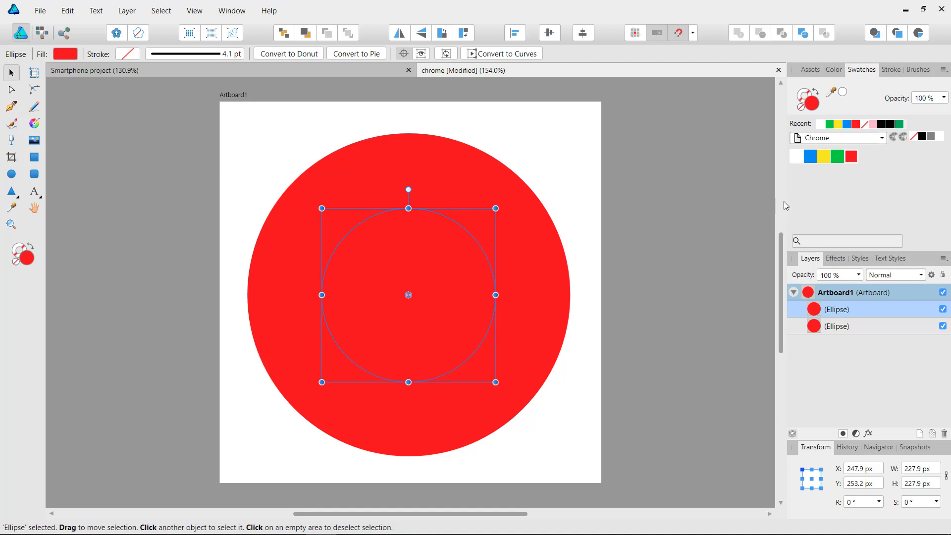
{"action": "left_click", "coordinate": [799, 158]}
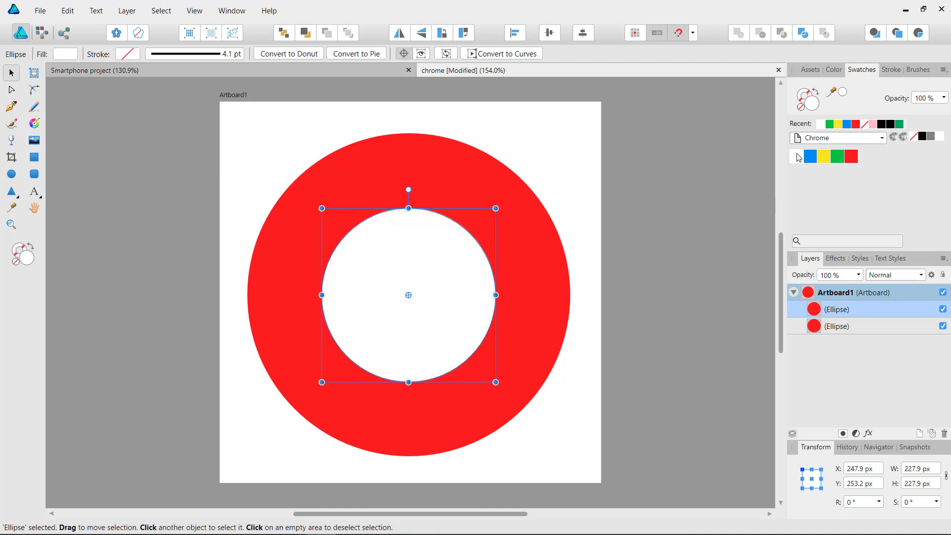
{"action": "left_click", "coordinate": [572, 144]}
{"action": "left_click", "coordinate": [479, 265]}
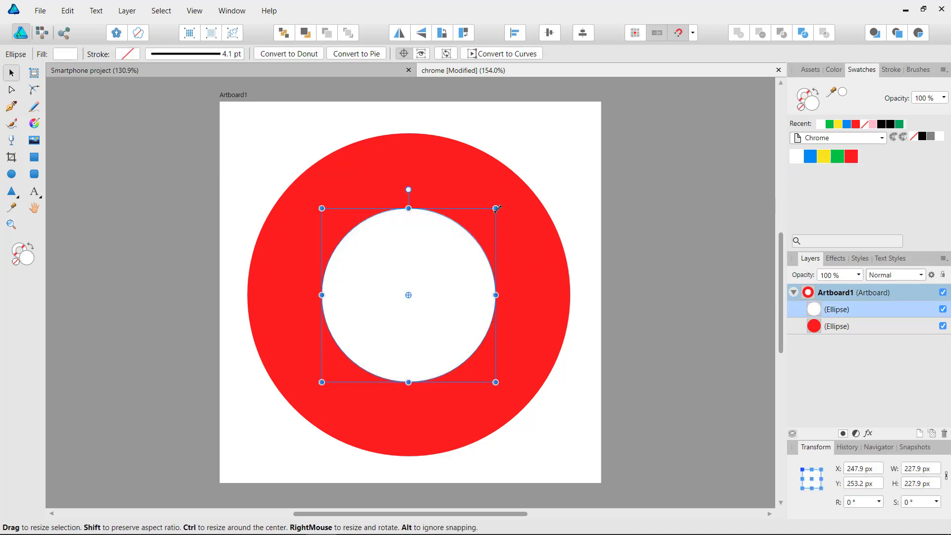
{"action": "mouse_move", "coordinate": [496, 208]}
{"action": "left_mouse_down"}
{"action": "mouse_move", "coordinate": [506, 195]}
{"action": "mouse_move", "coordinate": [477, 231]}
{"action": "mouse_move", "coordinate": [501, 210]}
{"action": "mouse_move", "coordinate": [507, 216]}
{"action": "left_mouse_up"}
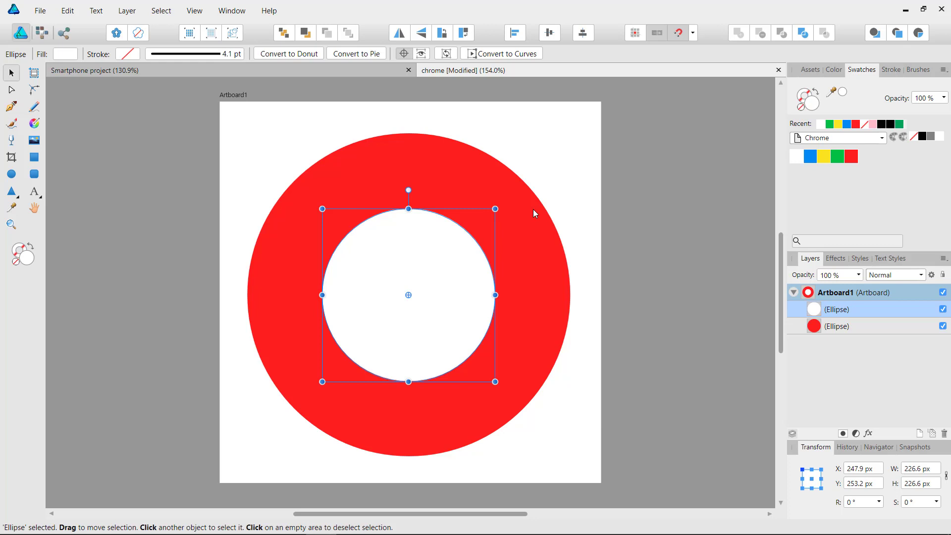
Duplicate the white circle, scale the copy around its centre to about 197 px and fill it blue
{"action": "key", "text": "ctrl+j"}
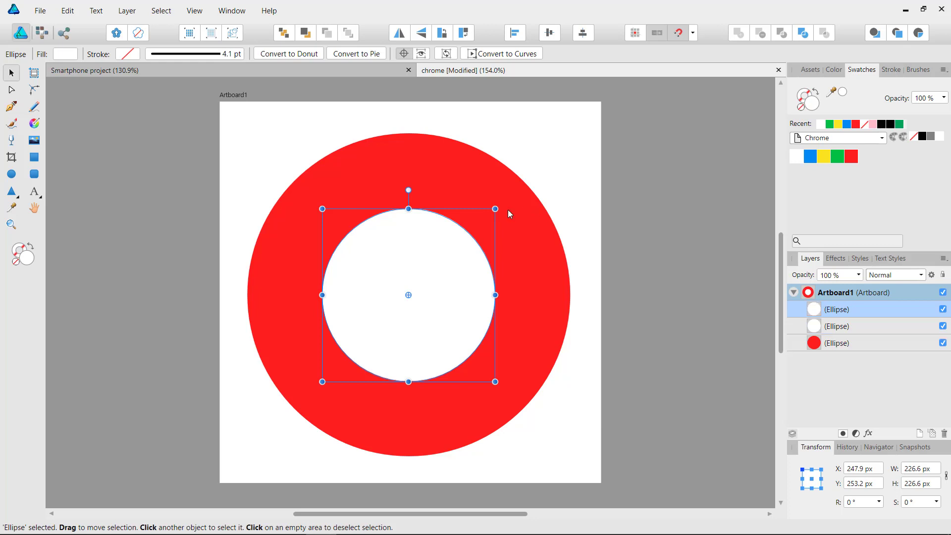
{"action": "left_click_drag", "start_coordinate": [494, 212], "coordinate": [483, 220]}
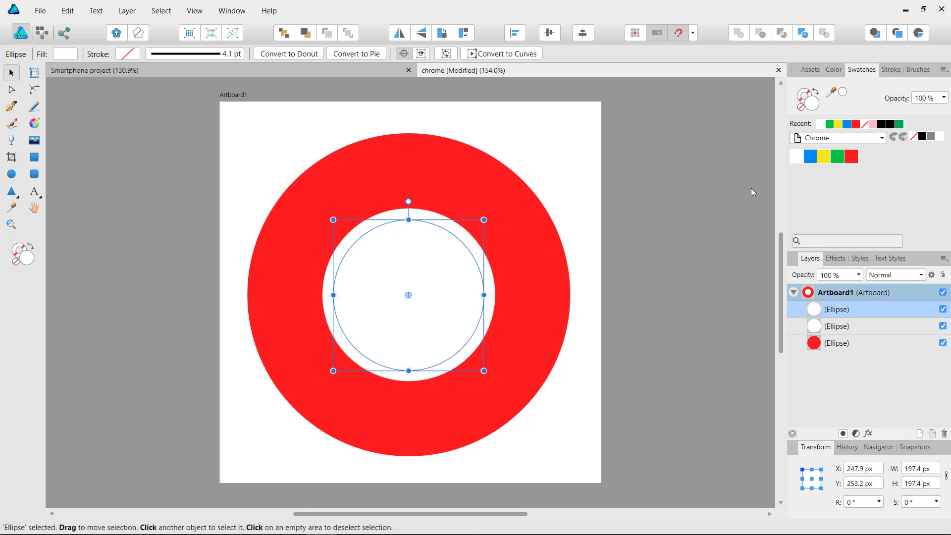
{"action": "left_click", "coordinate": [810, 156]}
{"action": "left_click", "coordinate": [562, 148]}
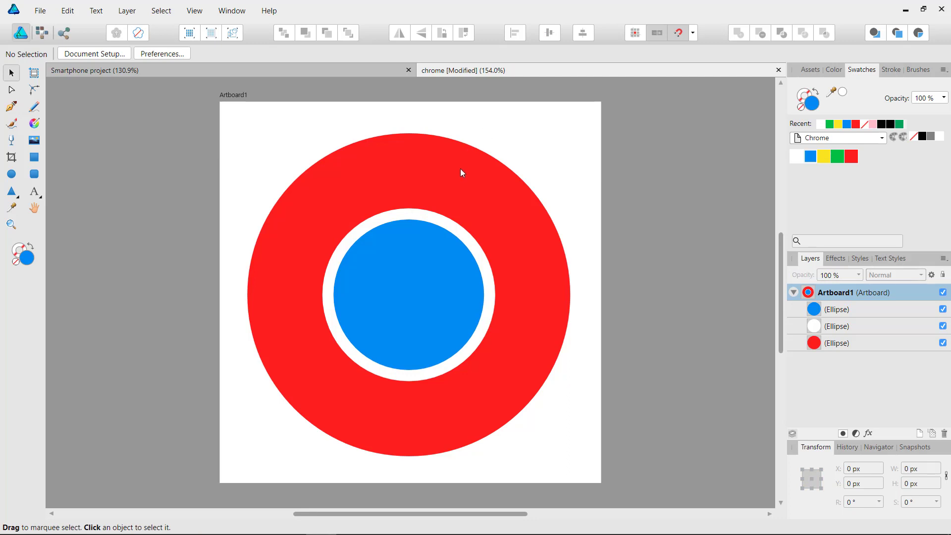
Move the red, white and blue circles aside one at a time to check they are separate, undoing each move
{"action": "left_click_drag", "start_coordinate": [459, 169], "coordinate": [495, 149]}
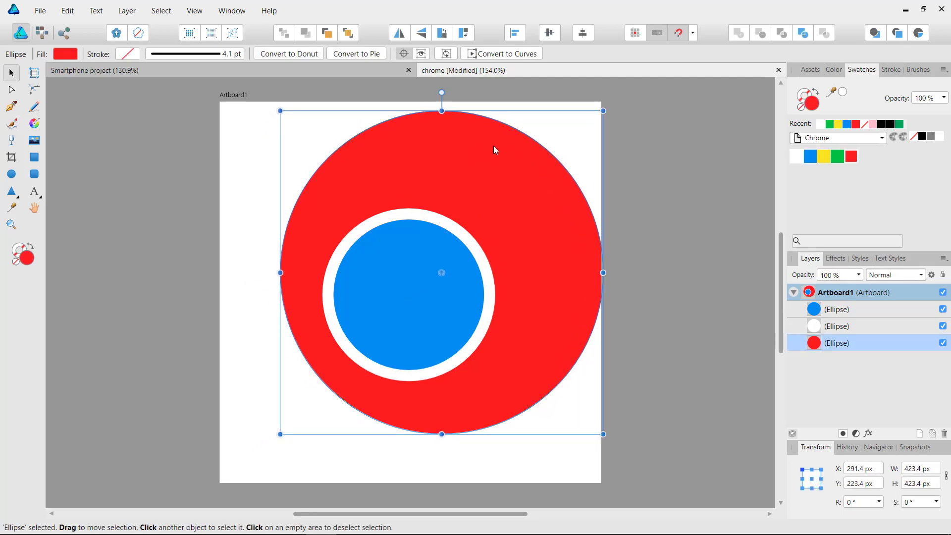
{"action": "key", "text": "ctrl+z"}
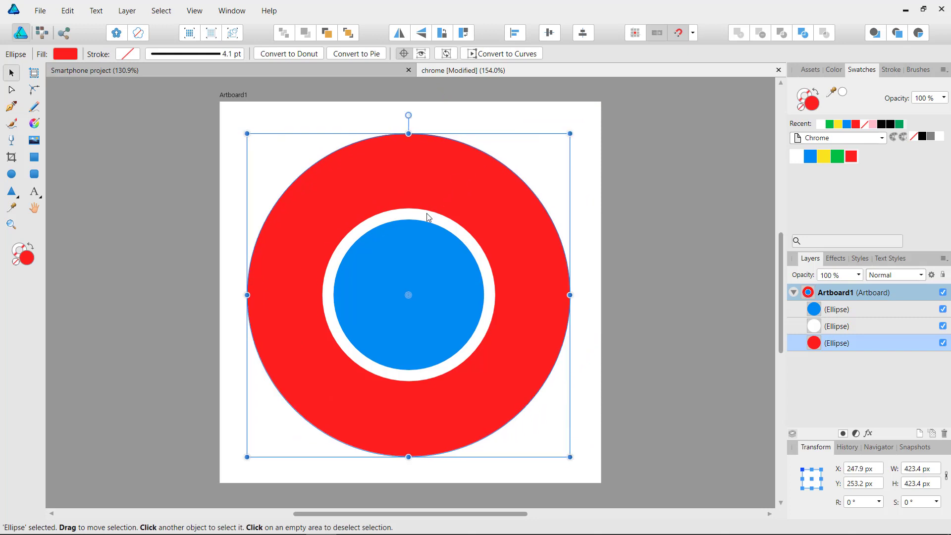
{"action": "left_click", "coordinate": [424, 217]}
{"action": "left_click_drag", "start_coordinate": [423, 217], "coordinate": [563, 159]}
{"action": "key", "text": "ctrl+z"}
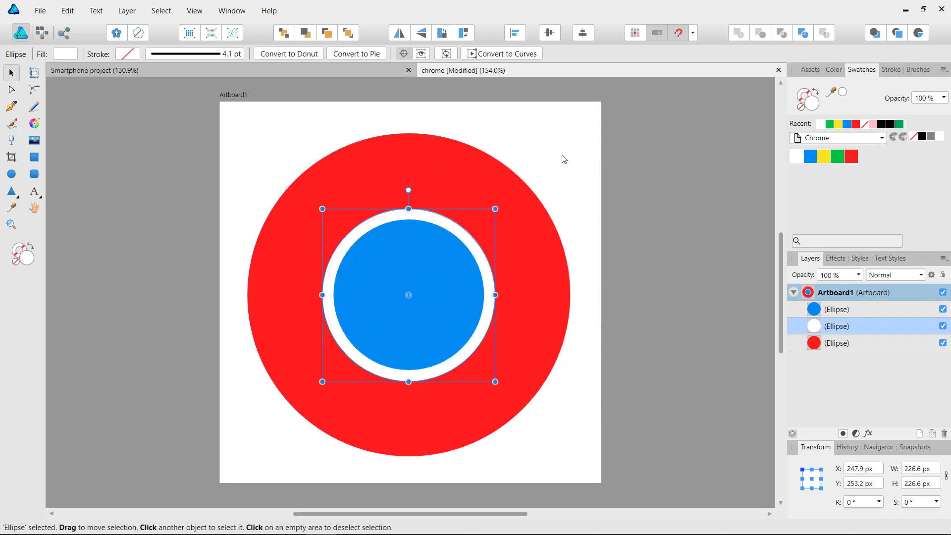
{"action": "left_click", "coordinate": [564, 147]}
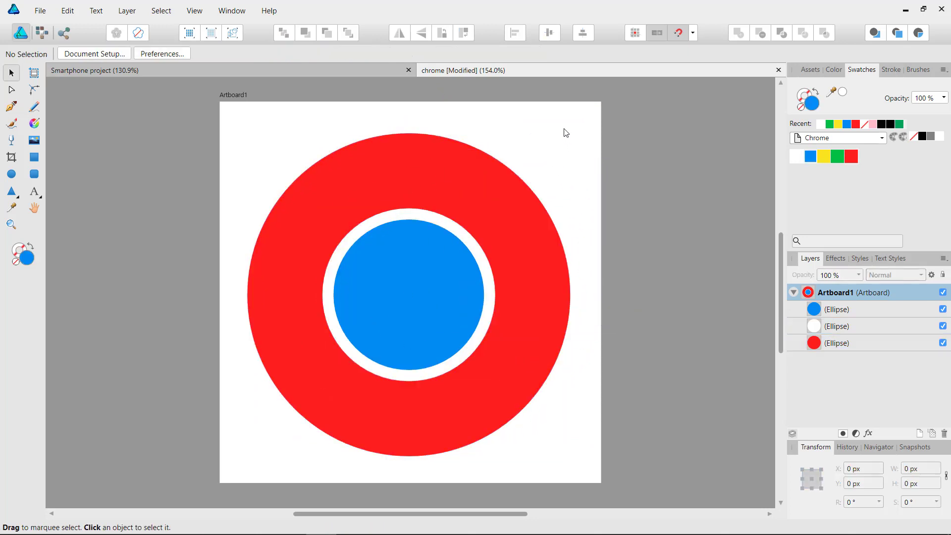
{"action": "left_click_drag", "start_coordinate": [397, 279], "coordinate": [526, 257]}
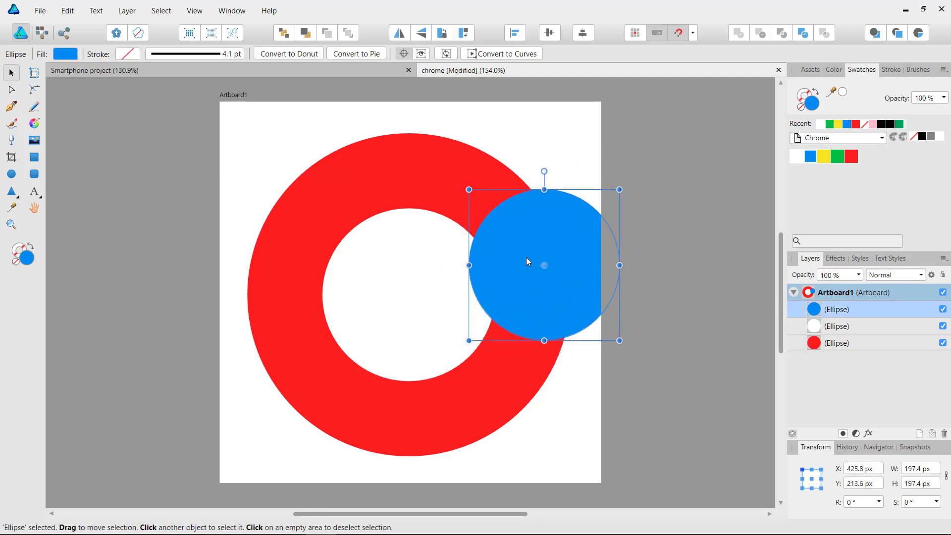
{"action": "key", "text": "ctrl+z"}
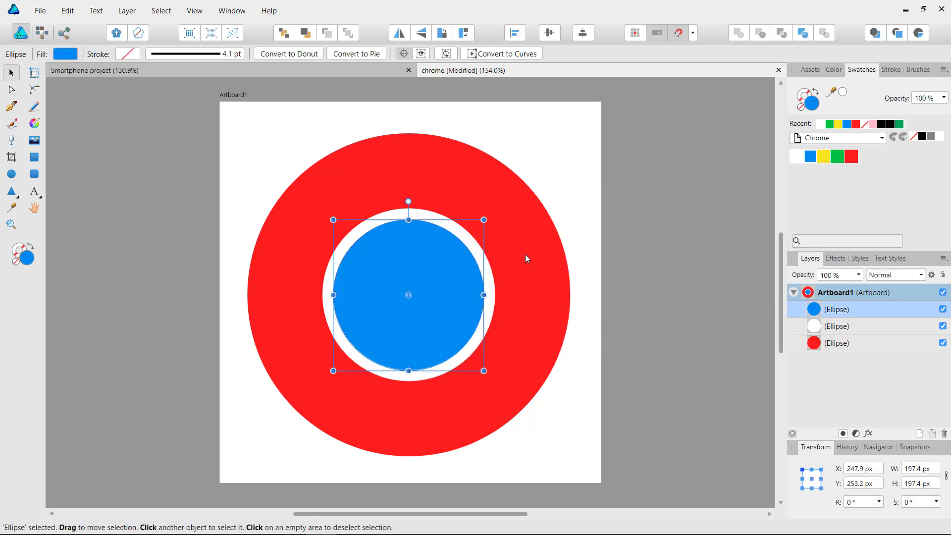
{"action": "left_click", "coordinate": [528, 139]}
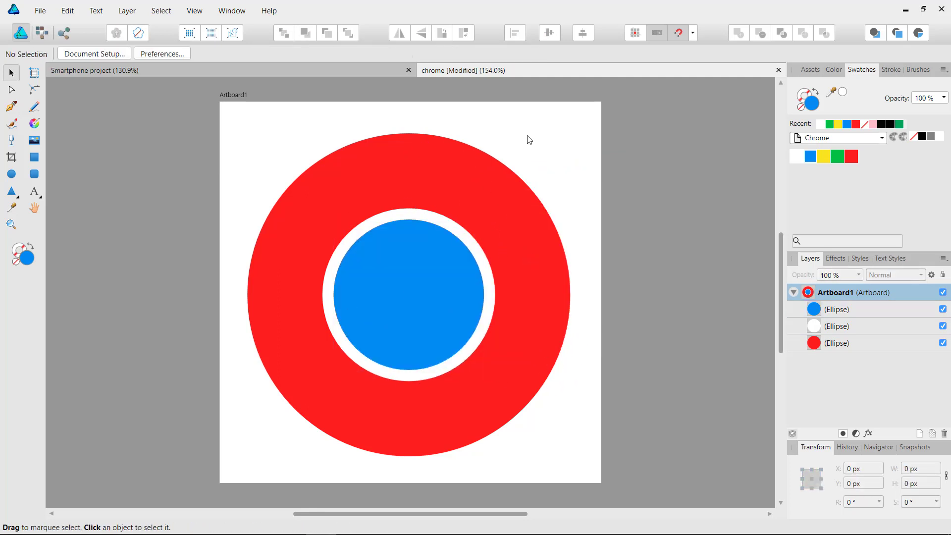
Subtract the white circle from the large red circle to cut a hole through it
{"action": "left_click", "coordinate": [443, 222]}
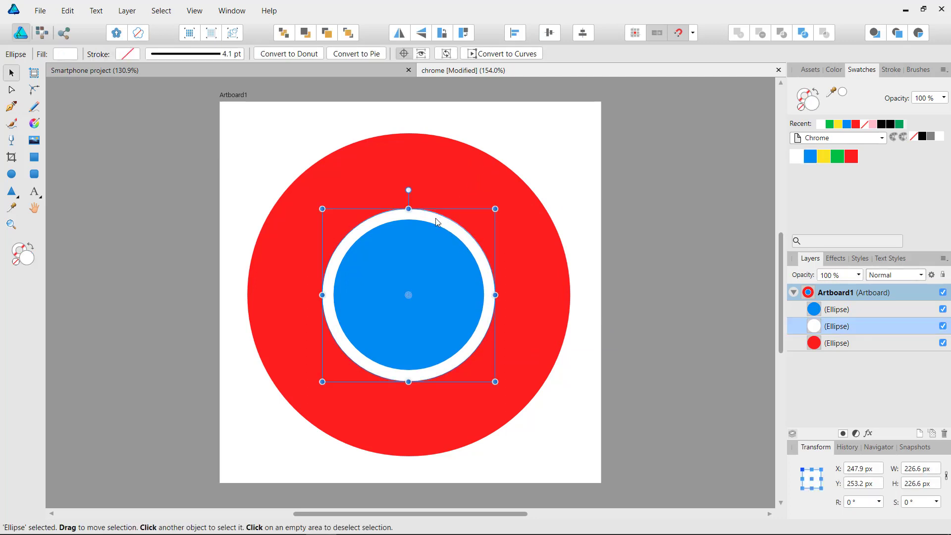
{"action": "left_click", "coordinate": [462, 156], "text": "shift"}
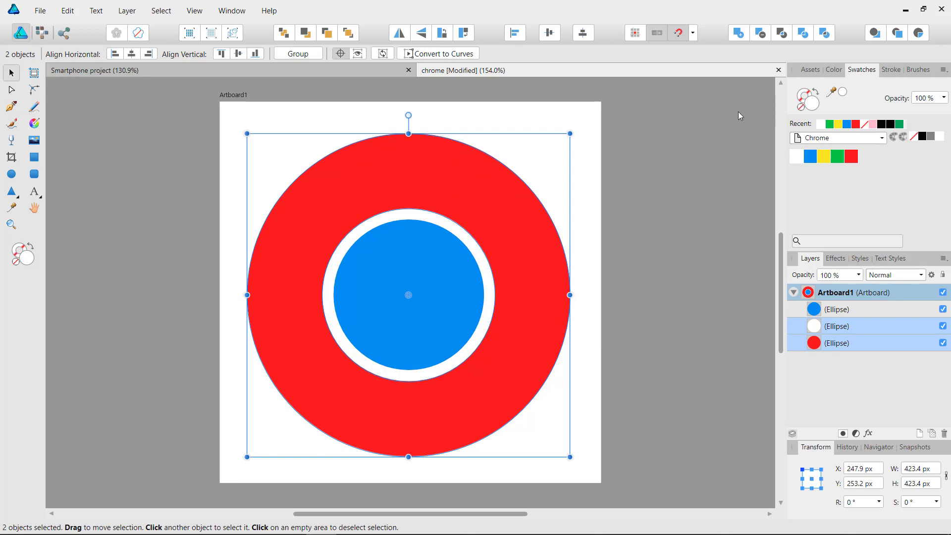
{"action": "left_click", "coordinate": [761, 38]}
{"action": "left_click", "coordinate": [536, 119]}
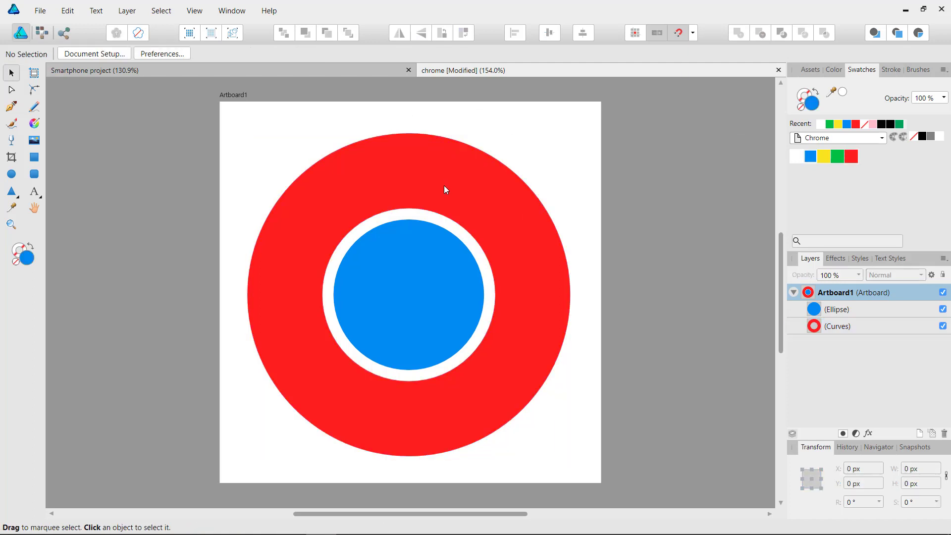
Move the red ring and the blue circle aside in turn to check the cut-out, undoing each move
{"action": "left_click_drag", "start_coordinate": [444, 185], "coordinate": [569, 161]}
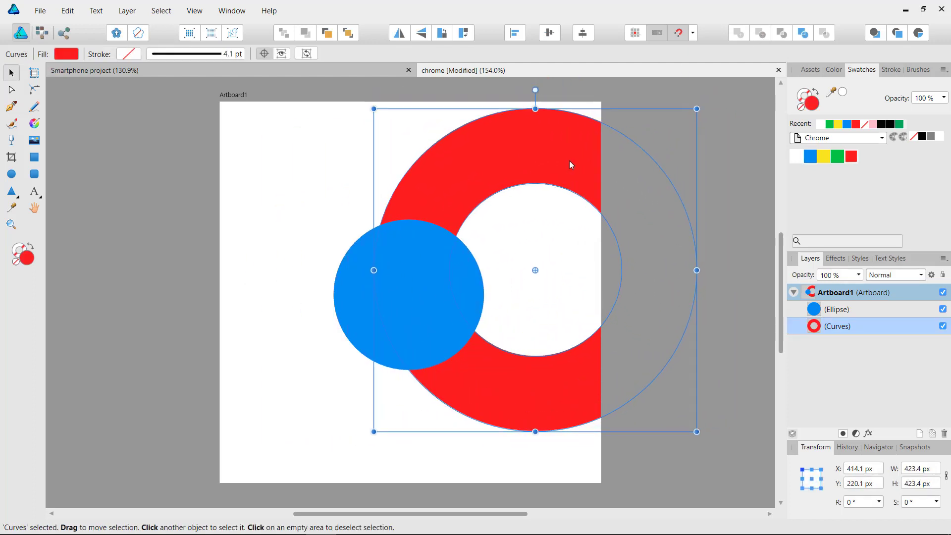
{"action": "key", "text": "ctrl+z"}
{"action": "left_click", "coordinate": [555, 119]}
{"action": "left_click", "coordinate": [445, 297]}
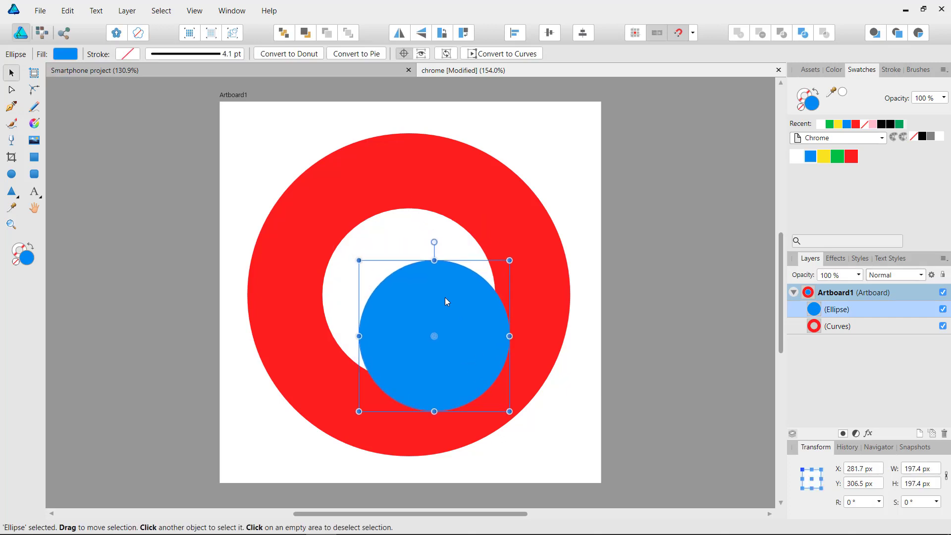
{"action": "left_click", "coordinate": [520, 118]}
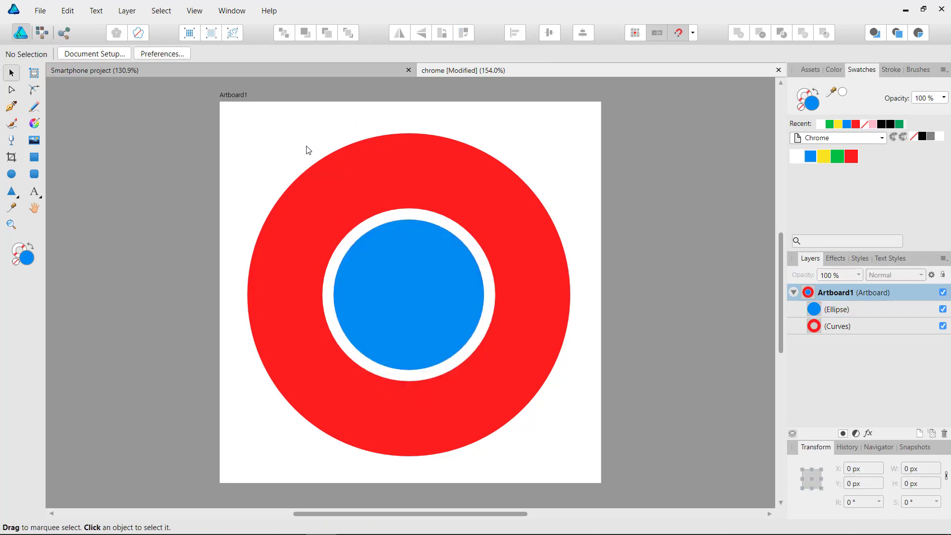
Draw a yellow rectangle about 449 by 470 px over the artwork and send it to the back
{"action": "key", "text": "m"}
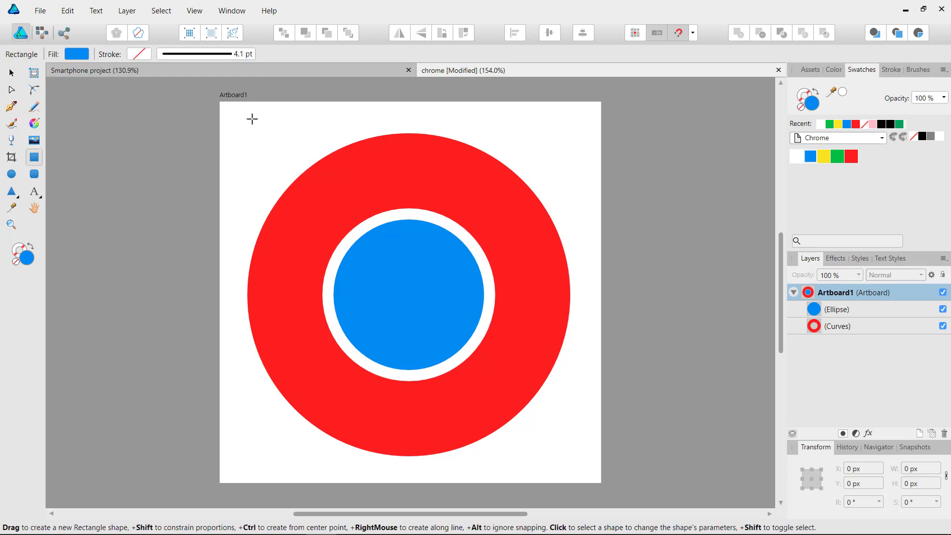
{"action": "left_click_drag", "start_coordinate": [241, 119], "coordinate": [584, 478]}
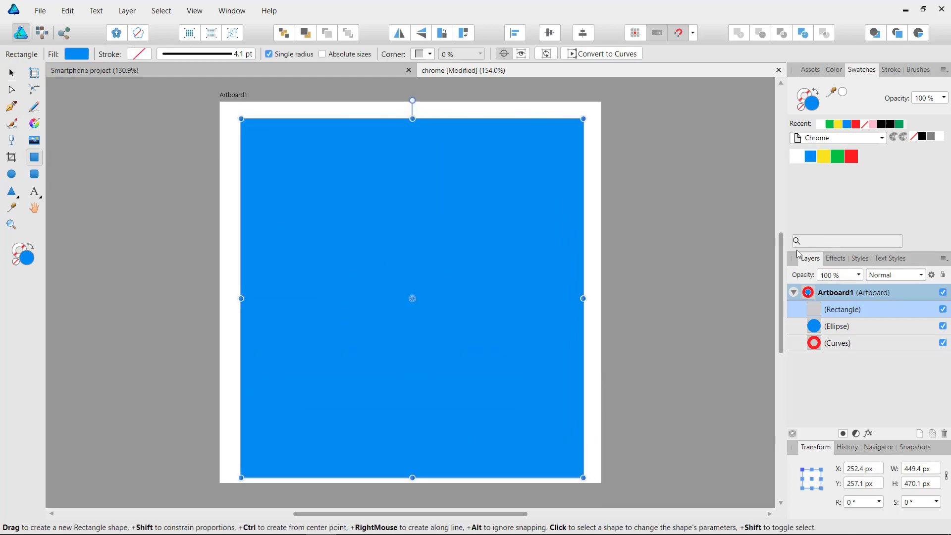
{"action": "left_click", "coordinate": [824, 156]}
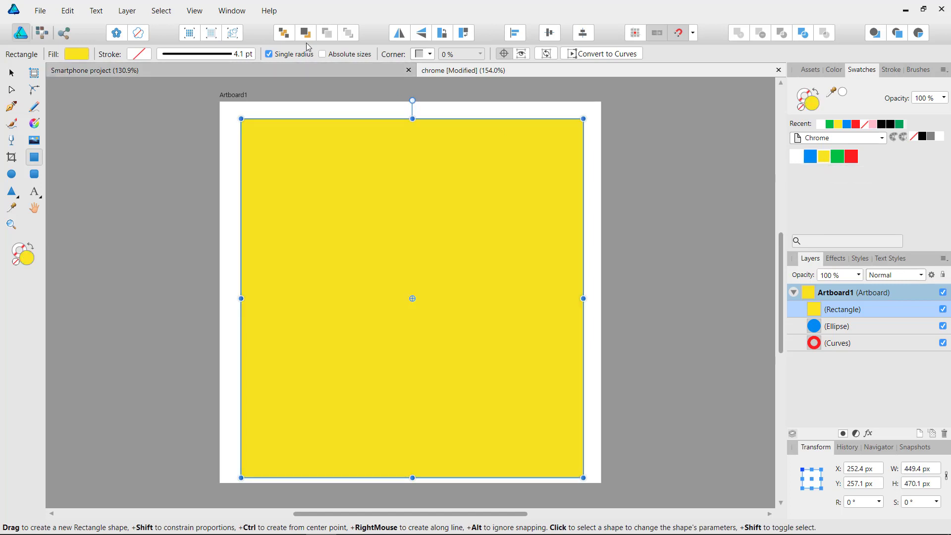
{"action": "left_click", "coordinate": [284, 32]}
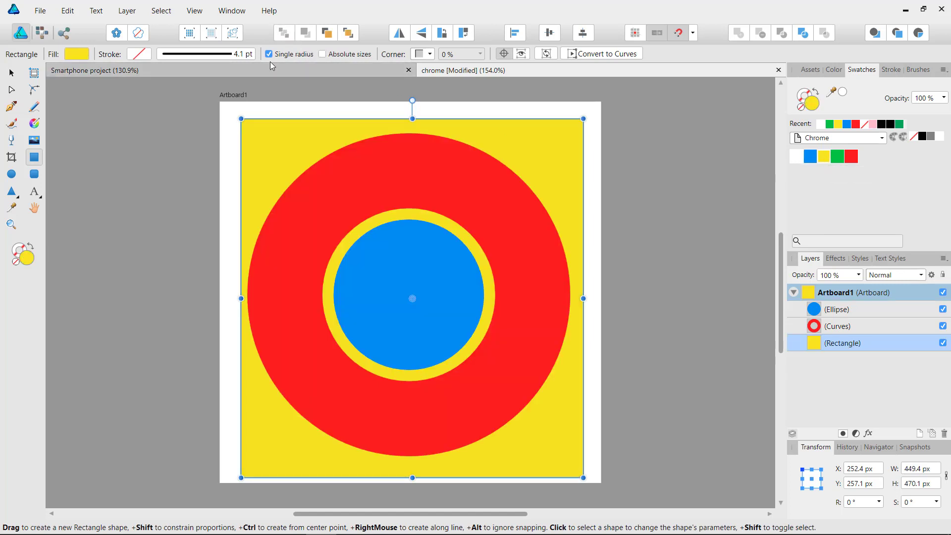
{"action": "left_click", "coordinate": [9, 73]}
{"action": "left_click", "coordinate": [706, 163]}
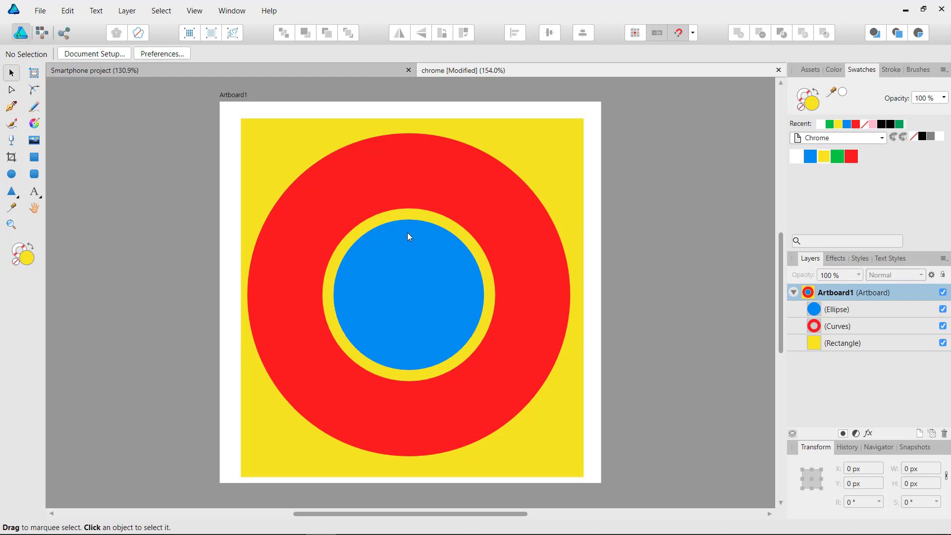
Delete the yellow rectangle behind the red ring
{"action": "left_click", "coordinate": [480, 174]}
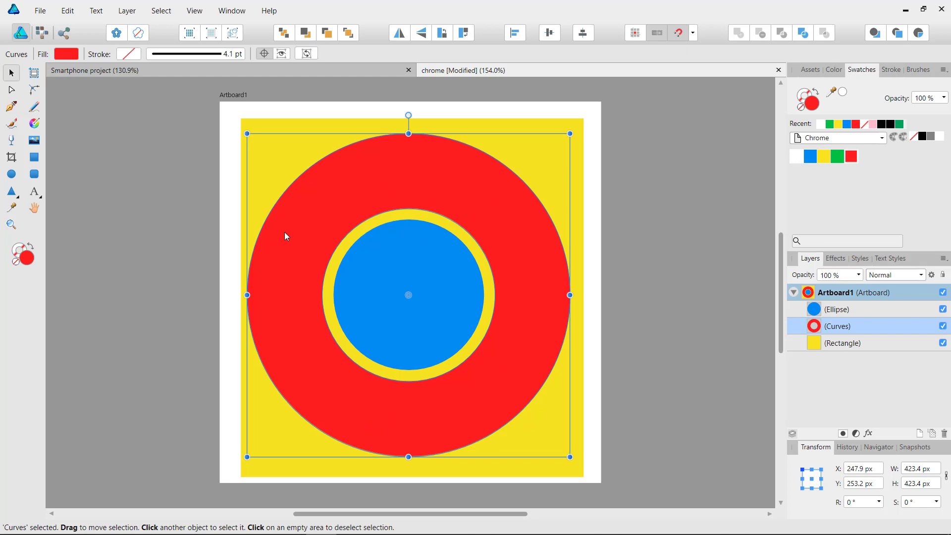
{"action": "left_click", "coordinate": [607, 132]}
{"action": "left_click", "coordinate": [569, 131]}
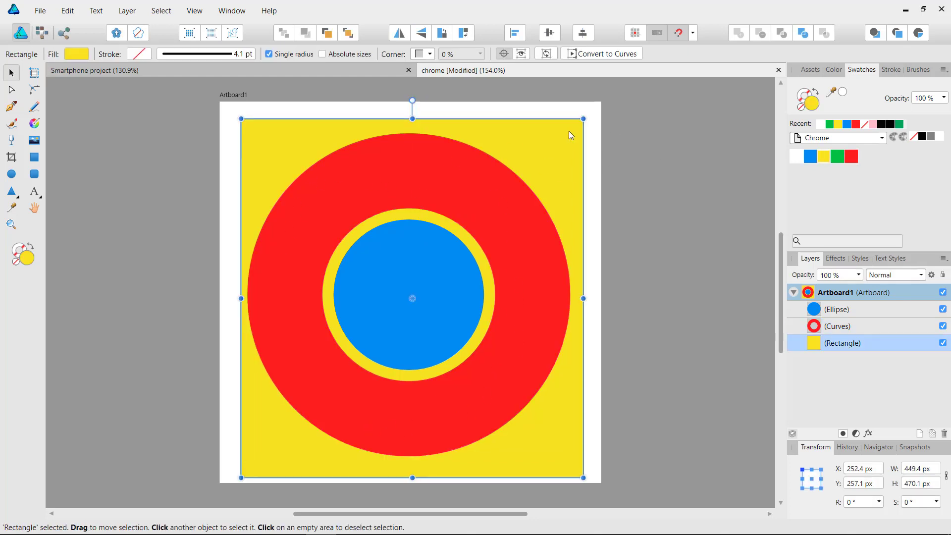
{"action": "key", "text": "Delete"}
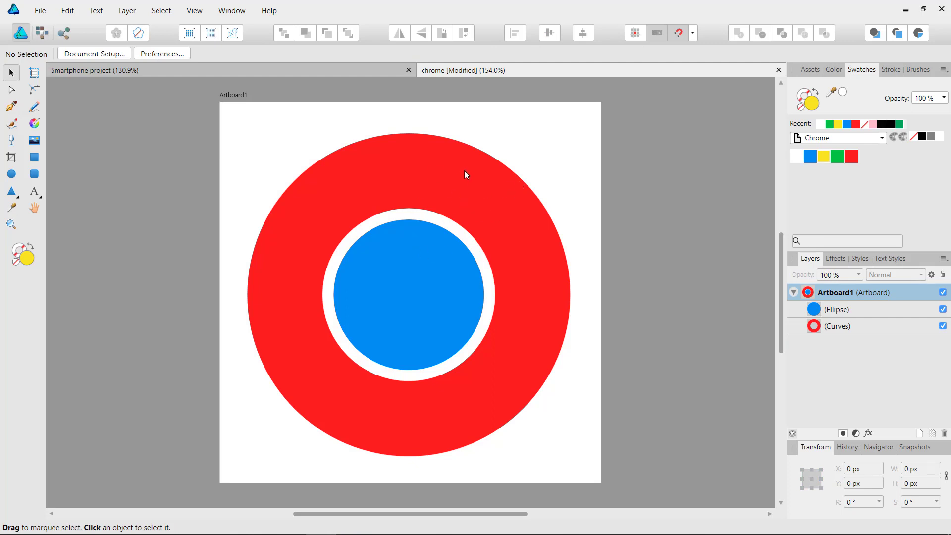
Paste the copied white circle and place it between the blue circle and the red ring in the layer order
{"action": "key", "text": "ctrl+v"}
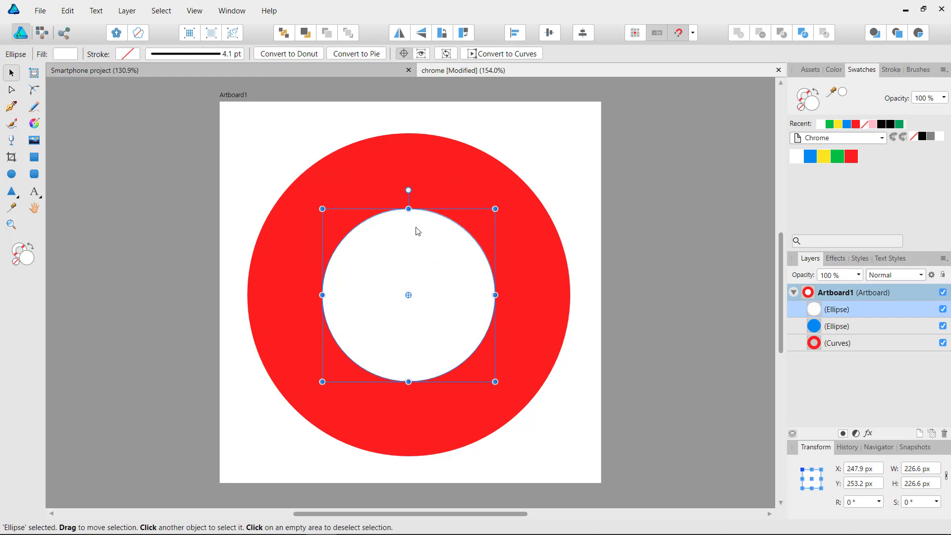
{"action": "left_click_drag", "start_coordinate": [861, 309], "coordinate": [798, 337]}
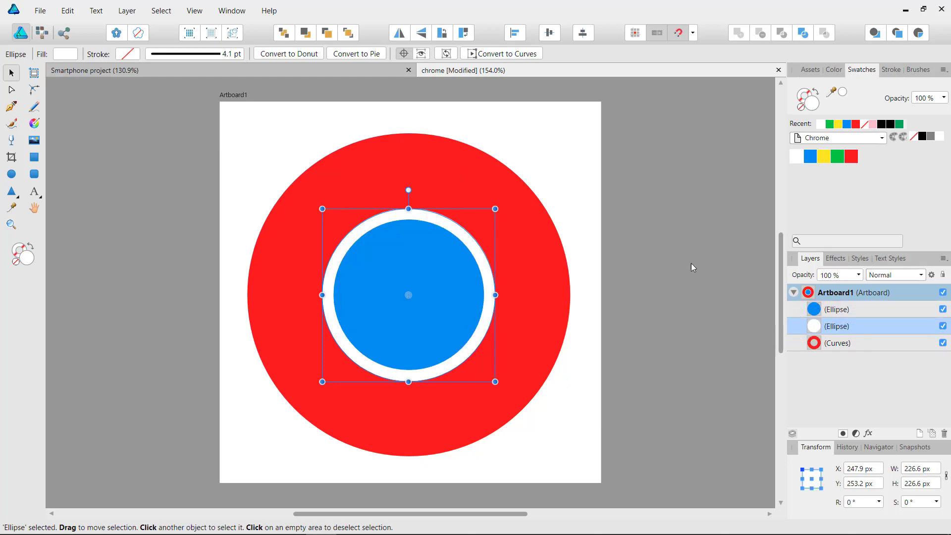
{"action": "left_click", "coordinate": [660, 185]}
Move the white circle and the red ring aside in turn to check the stacking, undoing each move
{"action": "left_click_drag", "start_coordinate": [423, 213], "coordinate": [544, 179]}
{"action": "key", "text": "ctrl+z"}
{"action": "key", "text": "Escape"}
{"action": "left_click", "coordinate": [436, 269]}
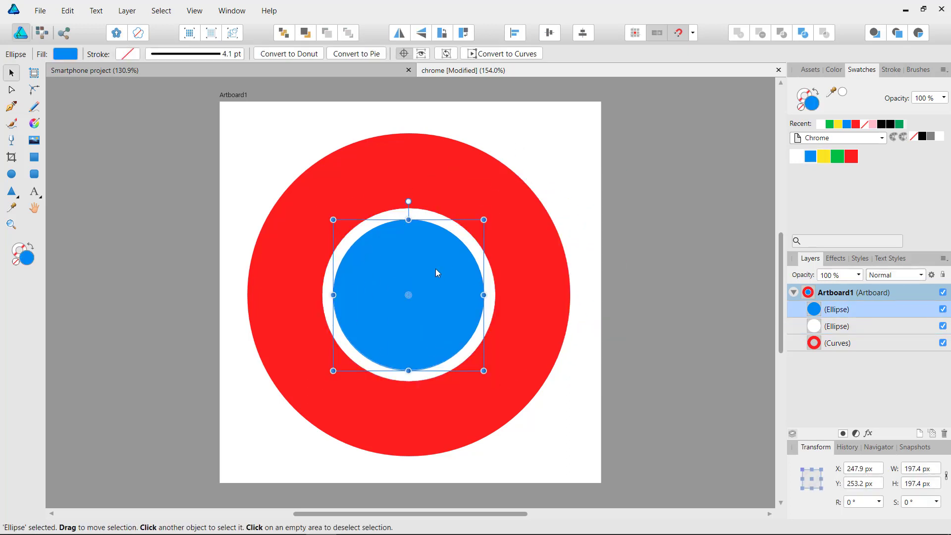
{"action": "left_click", "coordinate": [560, 148]}
{"action": "left_click_drag", "start_coordinate": [498, 167], "coordinate": [625, 151]}
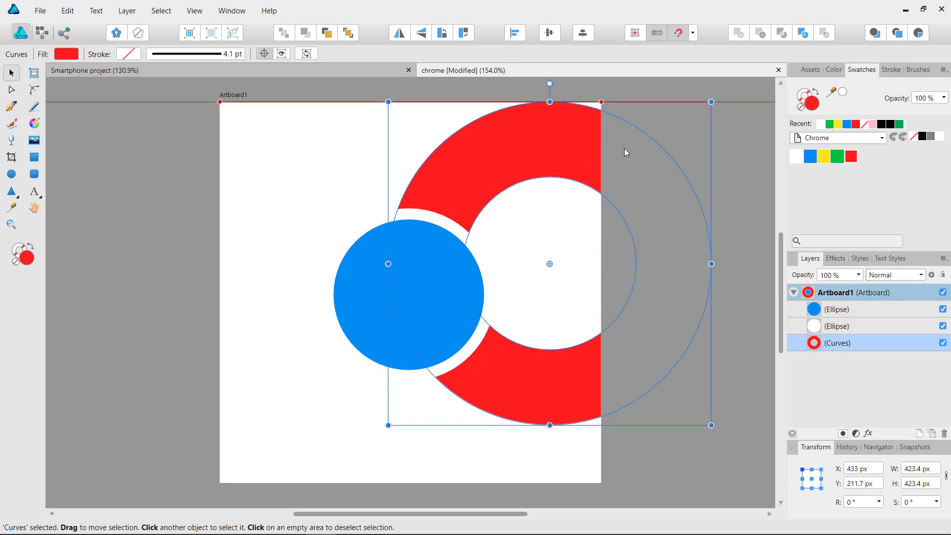
{"action": "key", "text": "ctrl+z"}
{"action": "key", "text": "Escape"}
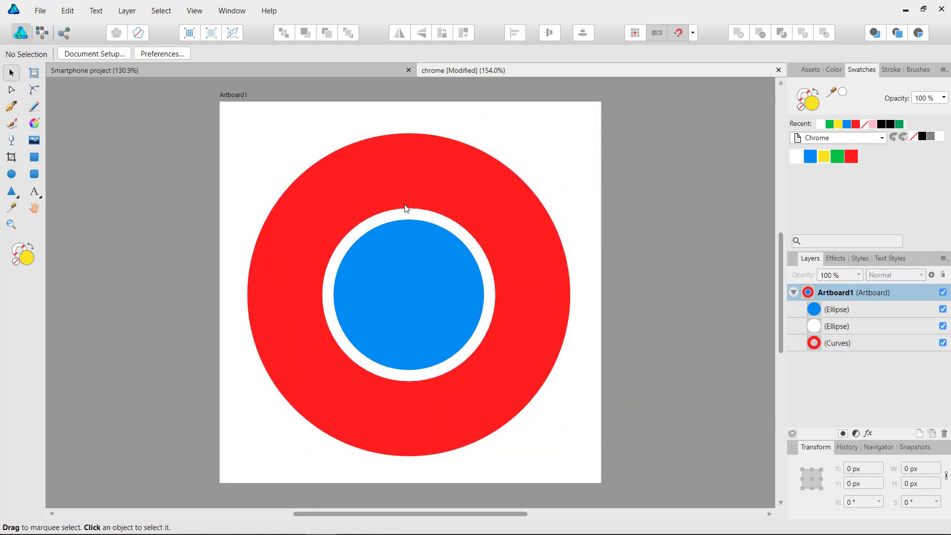
{"action": "left_click", "coordinate": [543, 285]}
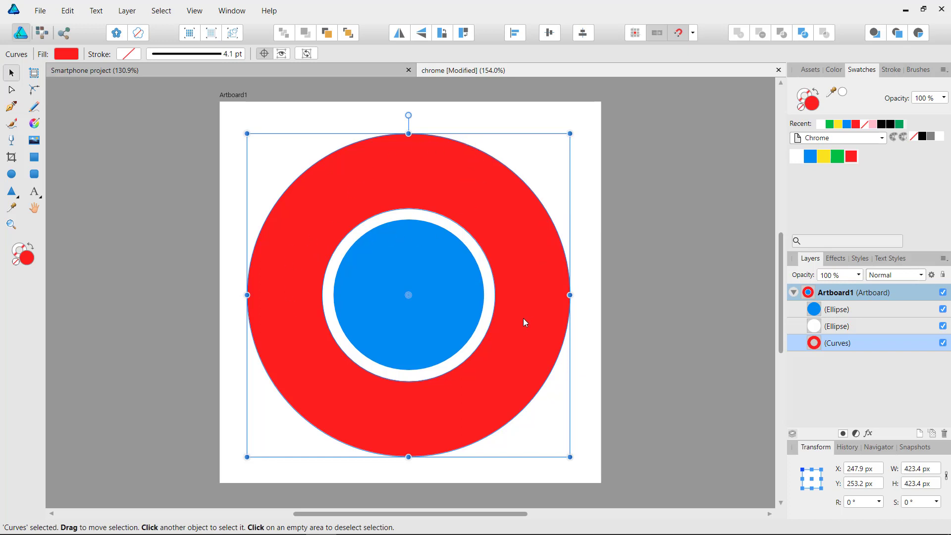
{"action": "left_click", "coordinate": [569, 117]}
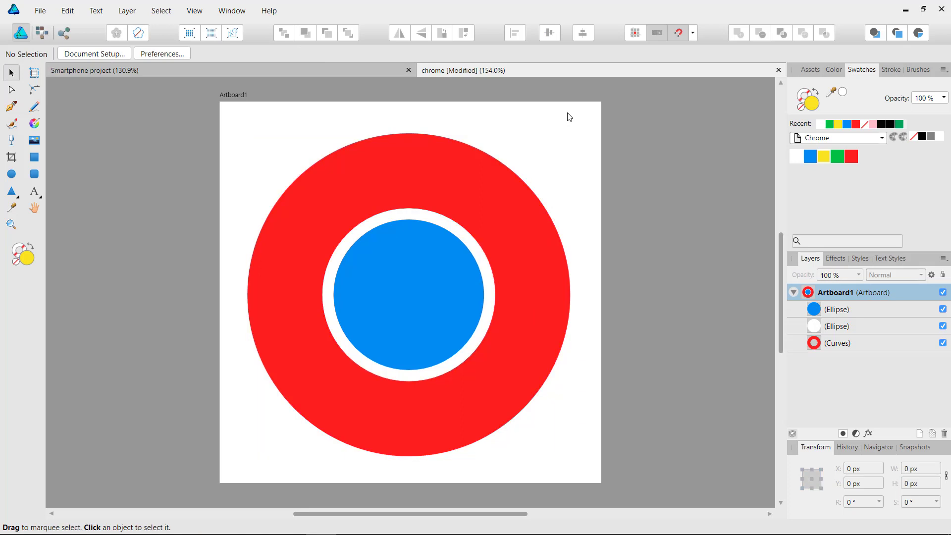
Set up the Pen tool with no fill and a yellow stroke 2 pt wide
{"action": "left_click", "coordinate": [11, 107]}
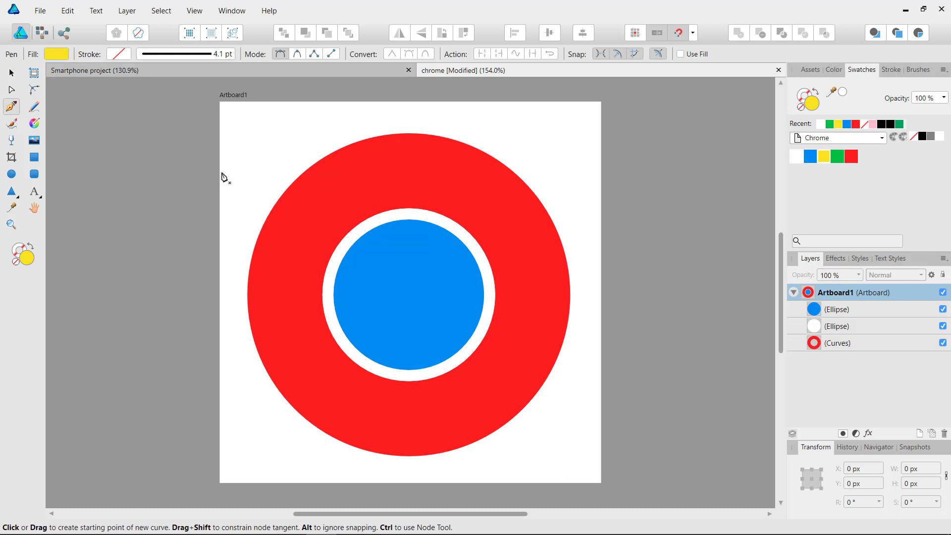
{"action": "key", "text": "shift+x"}
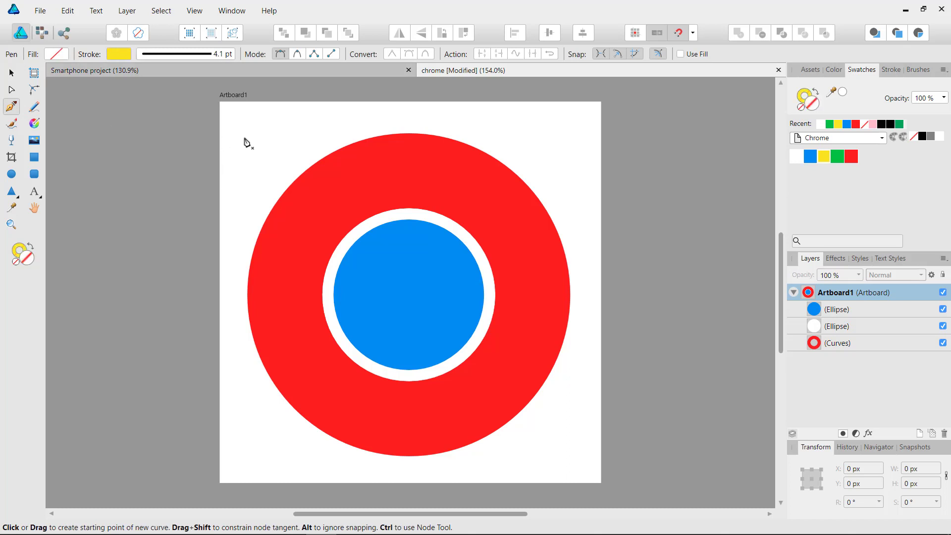
{"action": "left_click", "coordinate": [217, 56]}
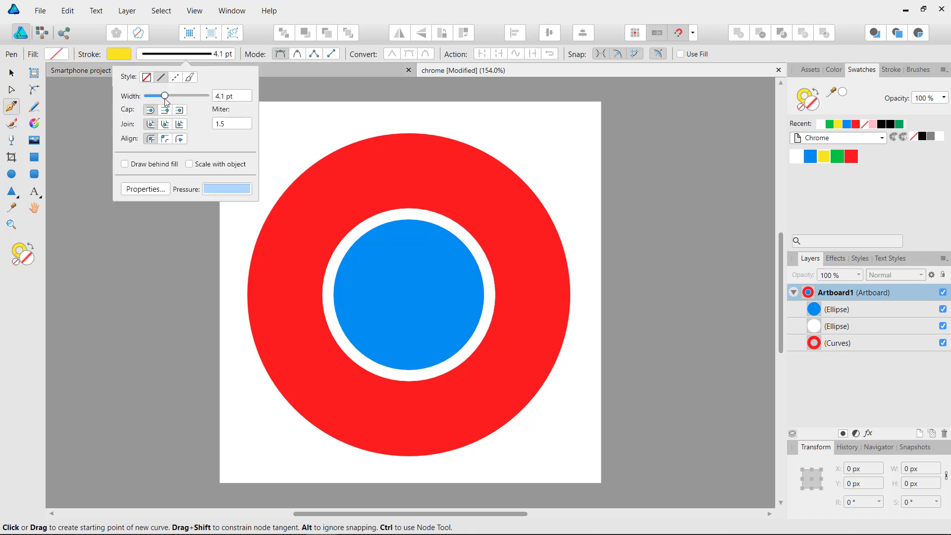
{"action": "left_click_drag", "start_coordinate": [165, 96], "coordinate": [159, 96]}
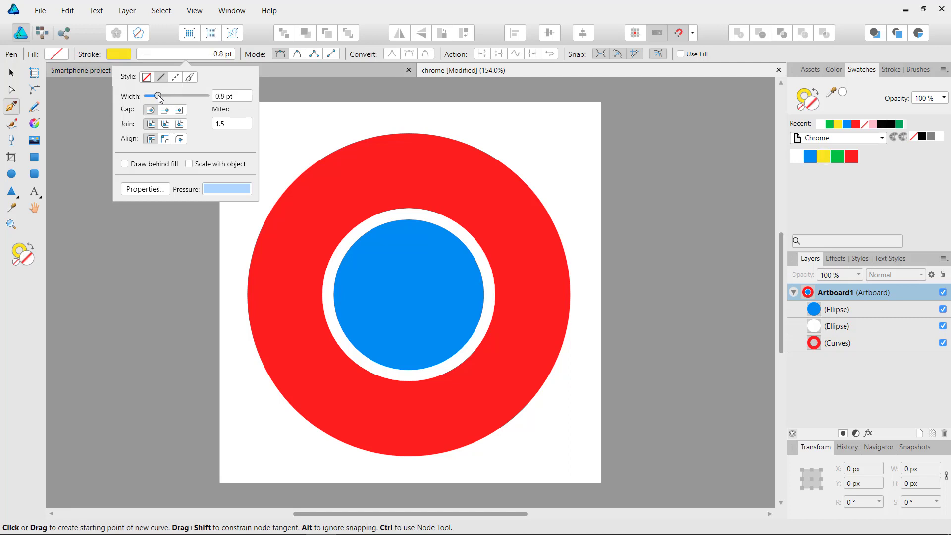
{"action": "left_click", "coordinate": [244, 99]}
{"action": "type", "text": "2"}
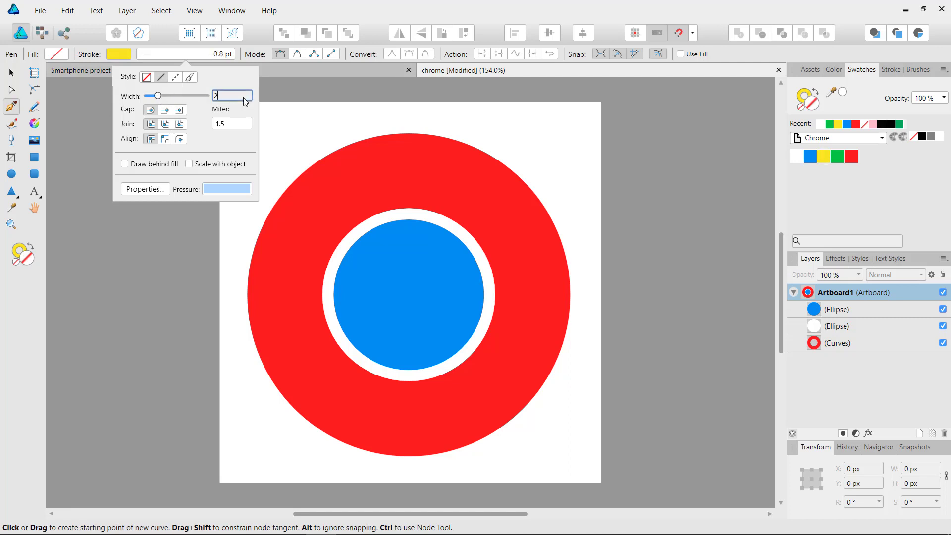
{"action": "key", "text": "Return"}
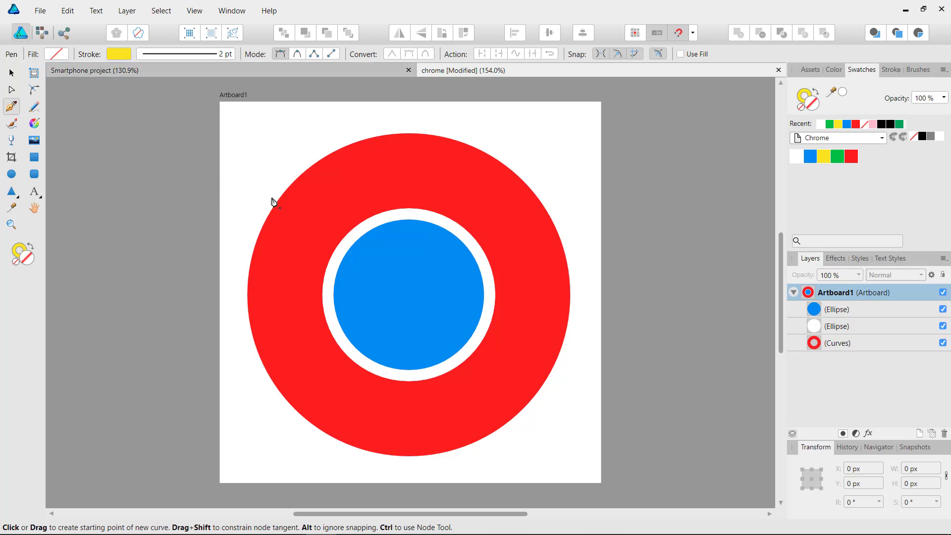
Draw a closed triangle about 222 by 41 px with the Pen tool, from the white circle's top to beyond the red ring's outer edge
{"action": "key", "text": "ctrl+space"}
{"action": "left_click_drag", "start_coordinate": [470, 219], "coordinate": [443, 208]}
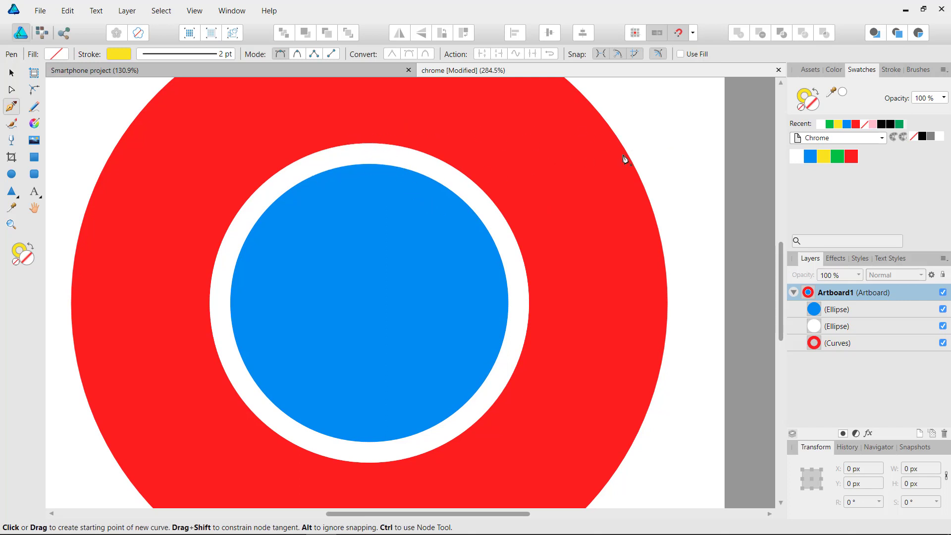
{"action": "left_click", "coordinate": [408, 117], "text": "ctrl"}
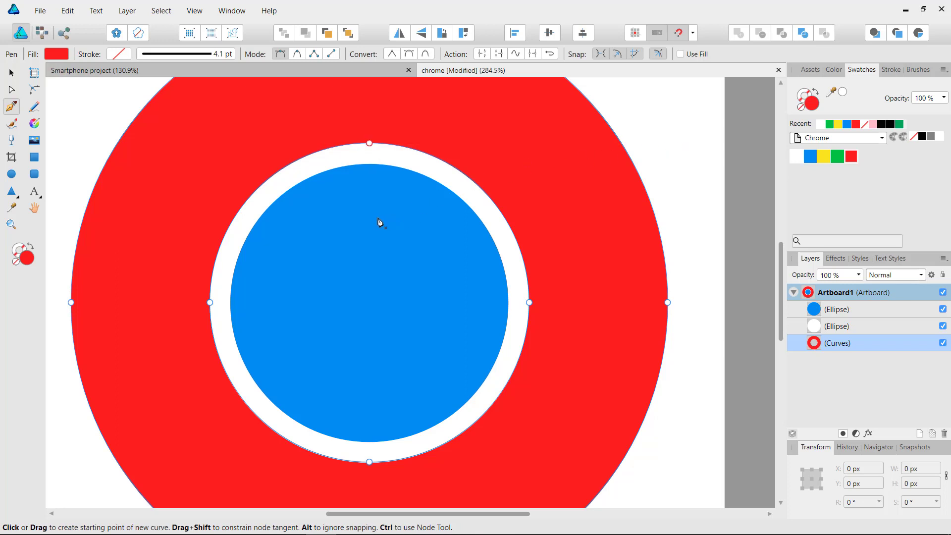
{"action": "left_click", "coordinate": [369, 146]}
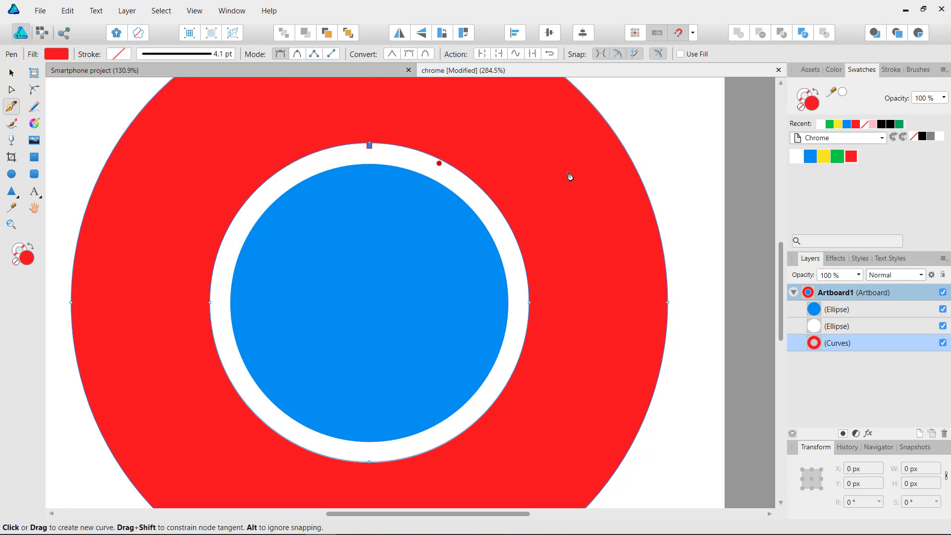
{"action": "left_click", "coordinate": [683, 149]}
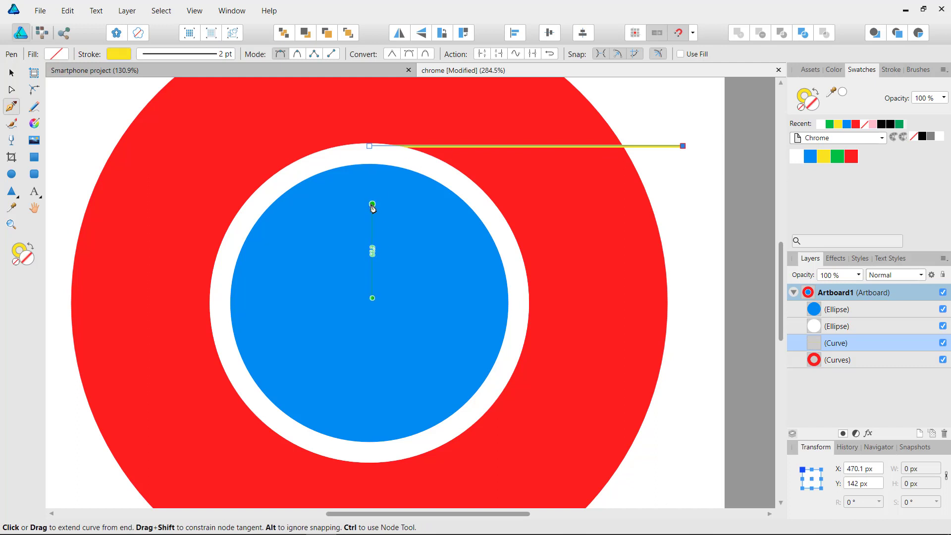
{"action": "left_click", "coordinate": [372, 204]}
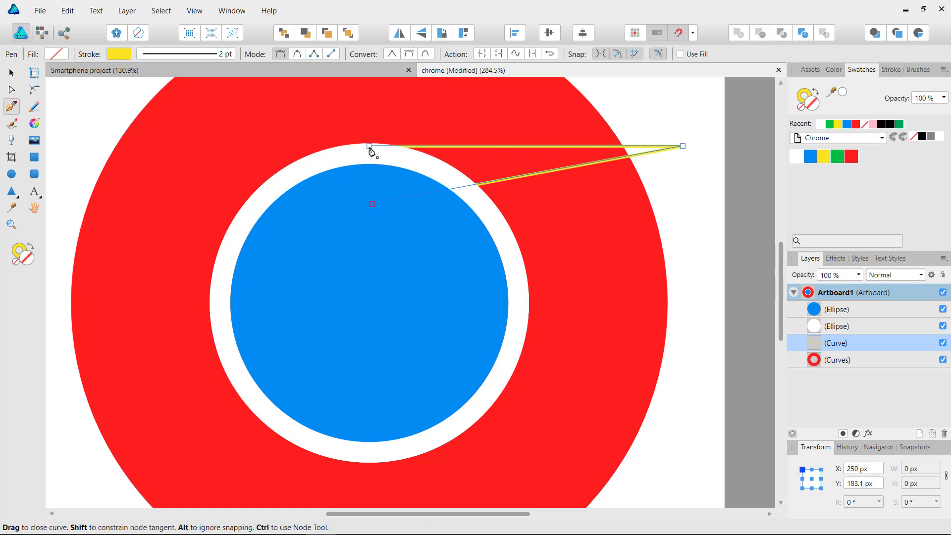
{"action": "left_click", "coordinate": [369, 147]}
{"action": "left_click", "coordinate": [12, 72]}
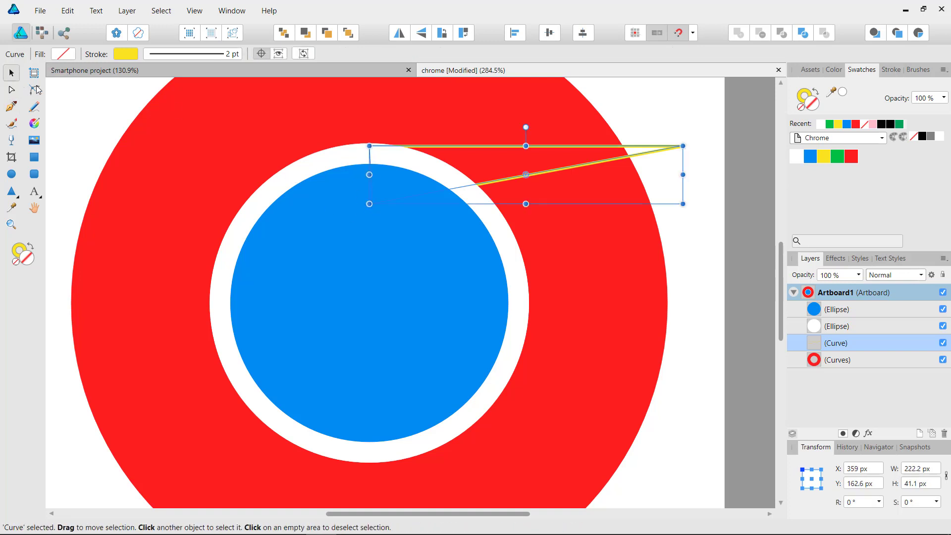
Swap the triangle's stroke and fill so it is solid yellow, and bring it to the front
{"action": "key", "text": "shift+x"}
{"action": "left_click", "coordinate": [664, 93]}
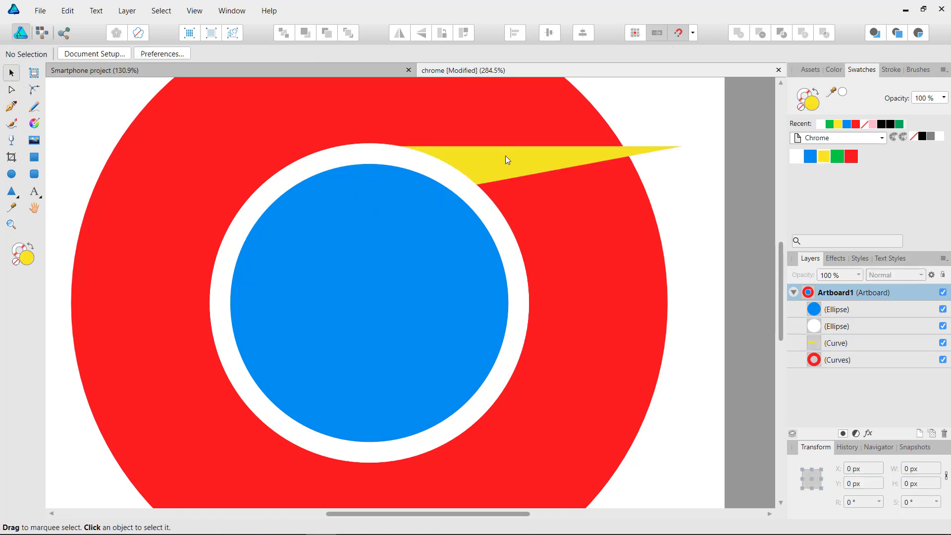
{"action": "left_click", "coordinate": [487, 162]}
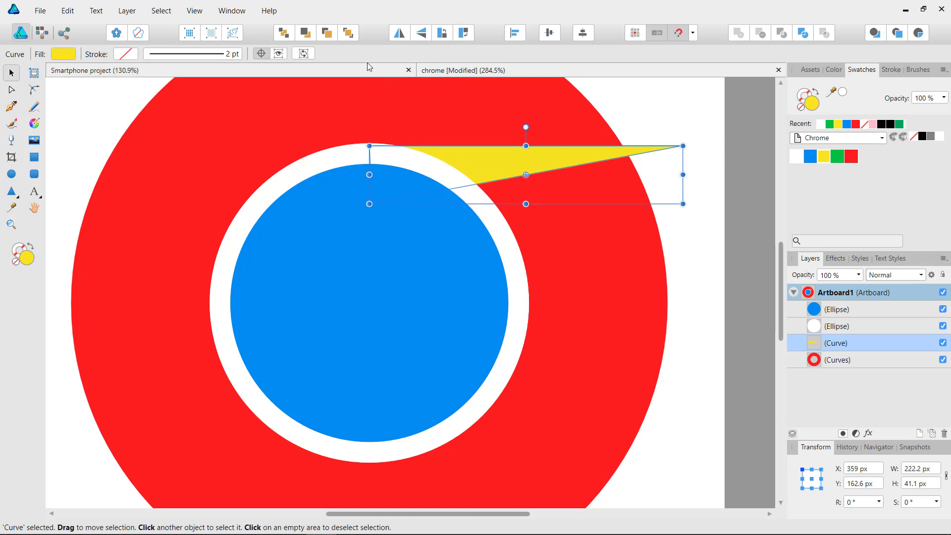
{"action": "left_click", "coordinate": [349, 34]}
Move the yellow triangle up slightly so its top edge aligns with the top of the white circle
{"action": "key", "text": "ctrl+space"}
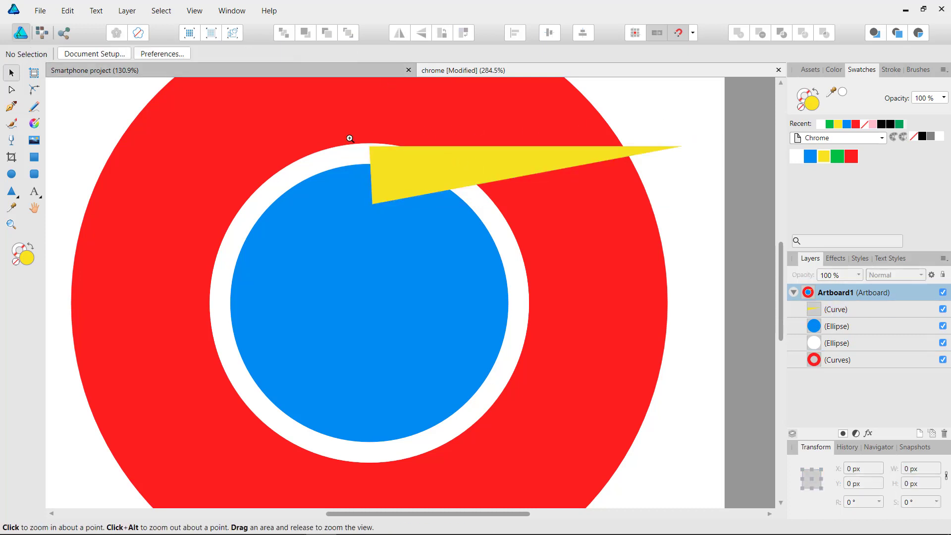
{"action": "left_click_drag", "start_coordinate": [350, 140], "coordinate": [539, 151]}
{"action": "left_click_drag", "start_coordinate": [449, 214], "coordinate": [451, 216]}
{"action": "left_click", "coordinate": [345, 209]}
{"action": "key", "text": "ctrl+space"}
{"action": "left_click_drag", "start_coordinate": [557, 266], "coordinate": [248, 135]}
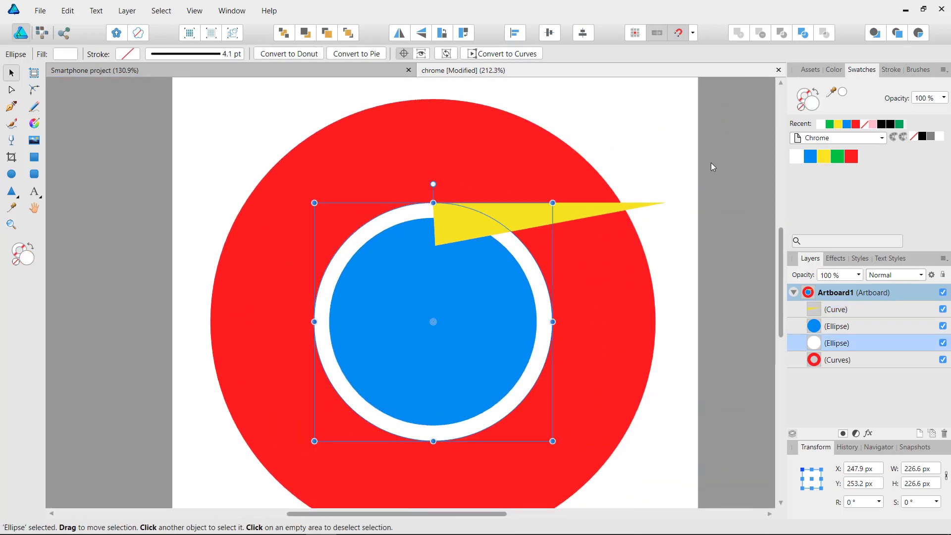
{"action": "left_click", "coordinate": [659, 149]}
{"action": "left_click_drag", "start_coordinate": [575, 207], "coordinate": [508, 151]}
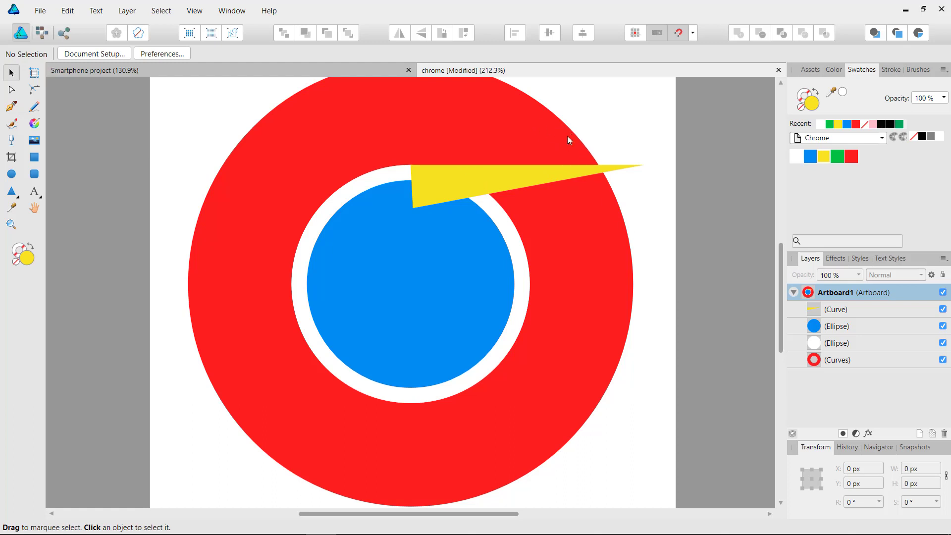
{"action": "key", "text": "ctrl+space"}
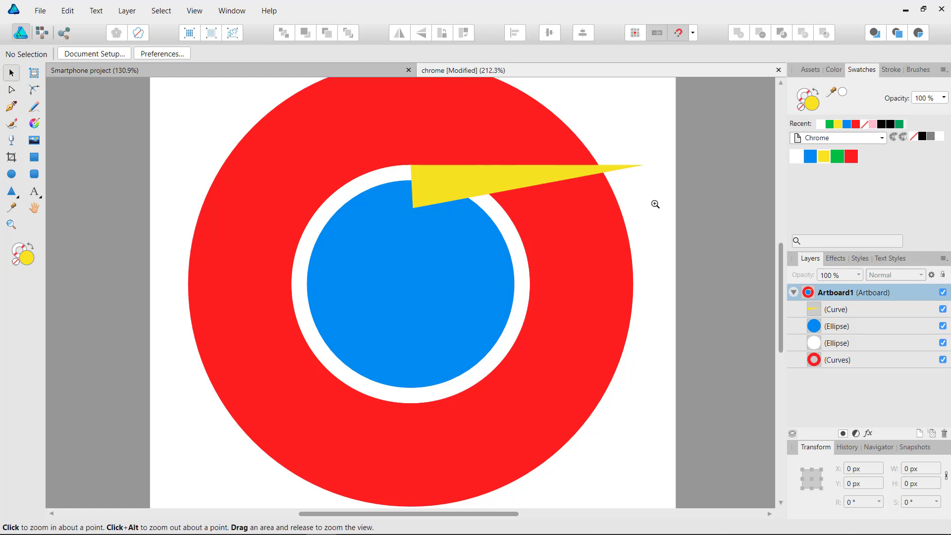
{"action": "left_click_drag", "start_coordinate": [656, 202], "coordinate": [600, 114]}
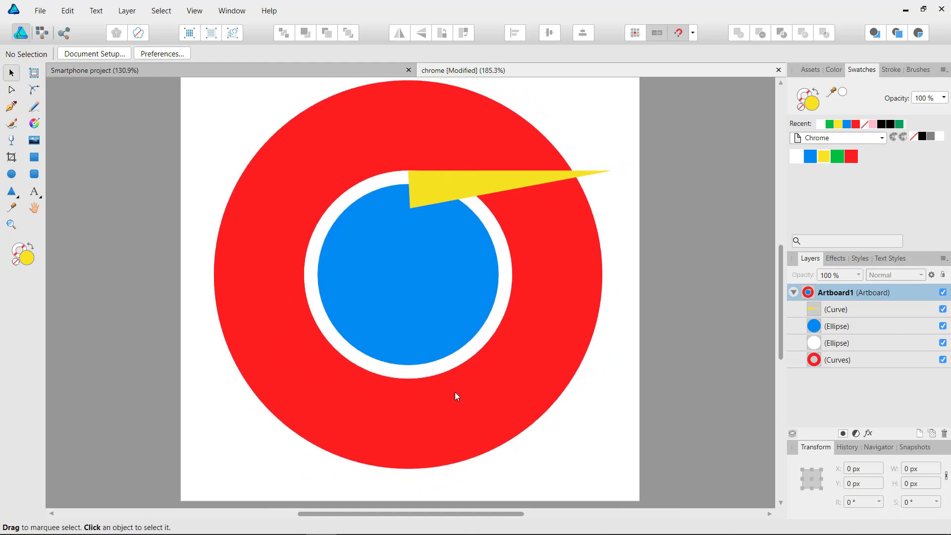
Move the yellow triangle's rotation centre to the exact centre of the blue circle
{"action": "left_click", "coordinate": [431, 180]}
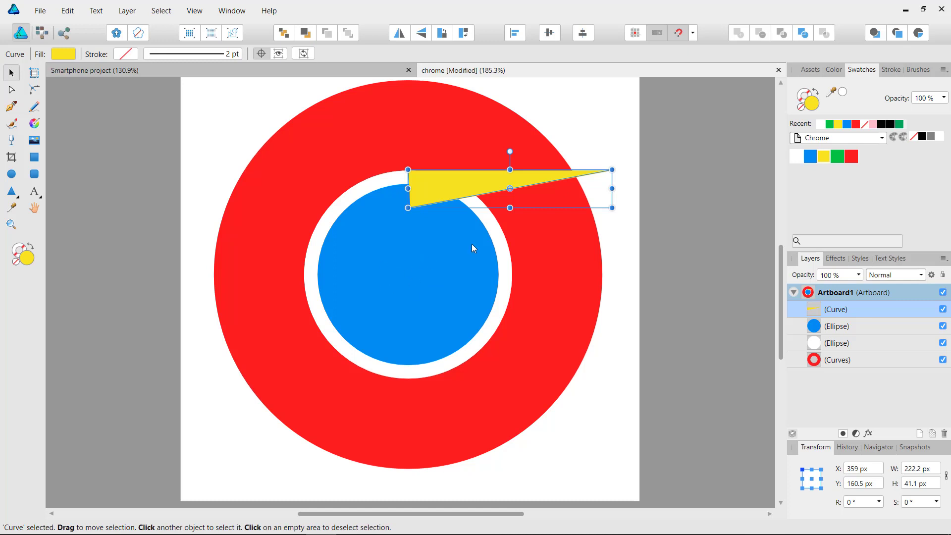
{"action": "left_click_drag", "start_coordinate": [510, 189], "coordinate": [409, 274]}
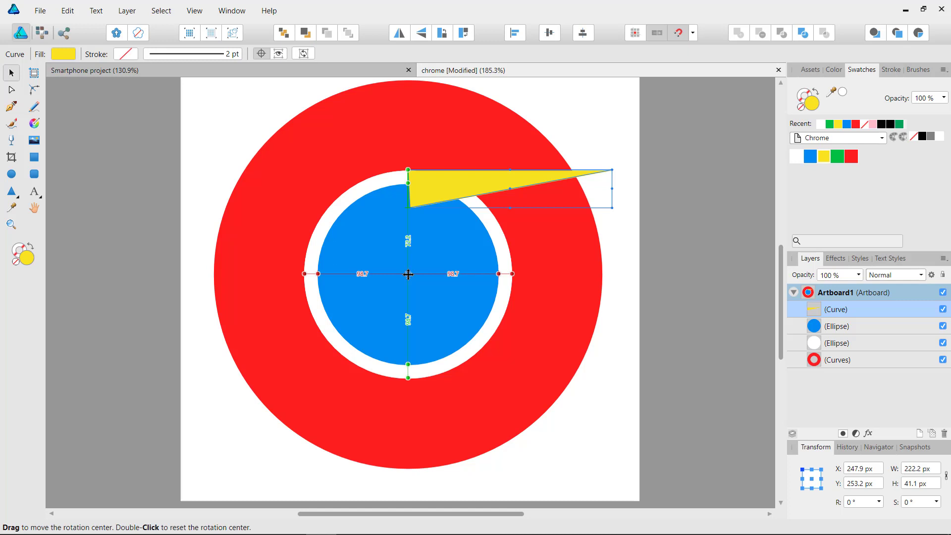
{"action": "left_click_drag", "start_coordinate": [408, 274], "coordinate": [409, 274]}
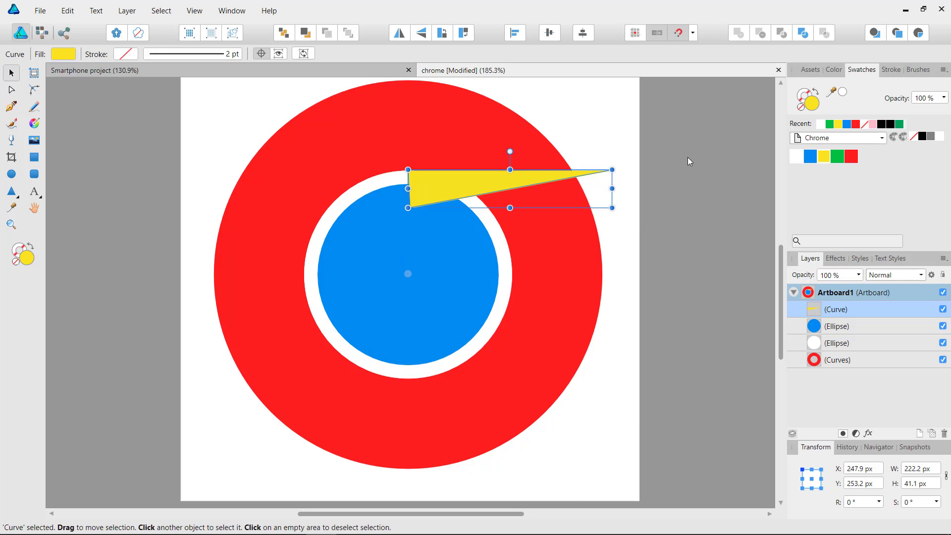
Make two copies of the yellow triangle around the blue circle's centre, each rotated a further -120°
{"action": "key", "text": "ctrl+j"}
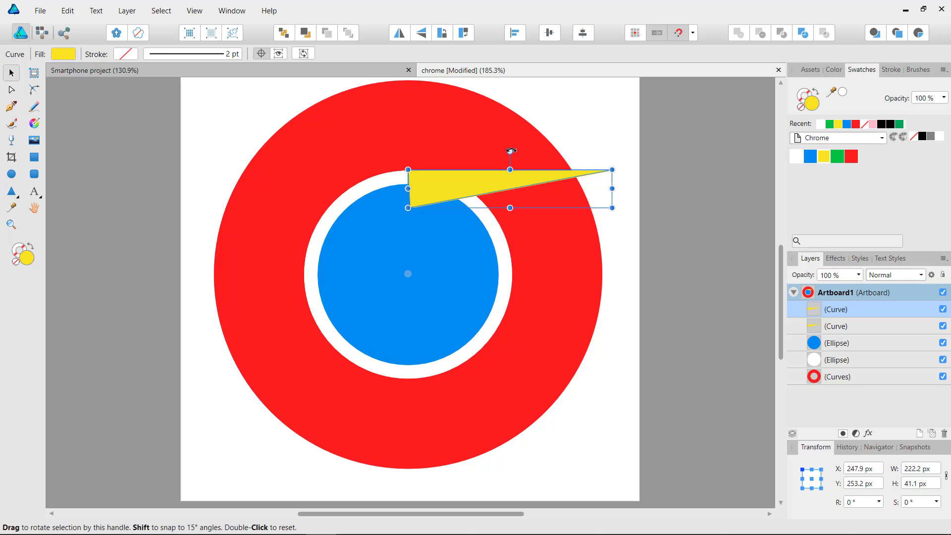
{"action": "left_click_drag", "start_coordinate": [512, 150], "coordinate": [433, 374]}
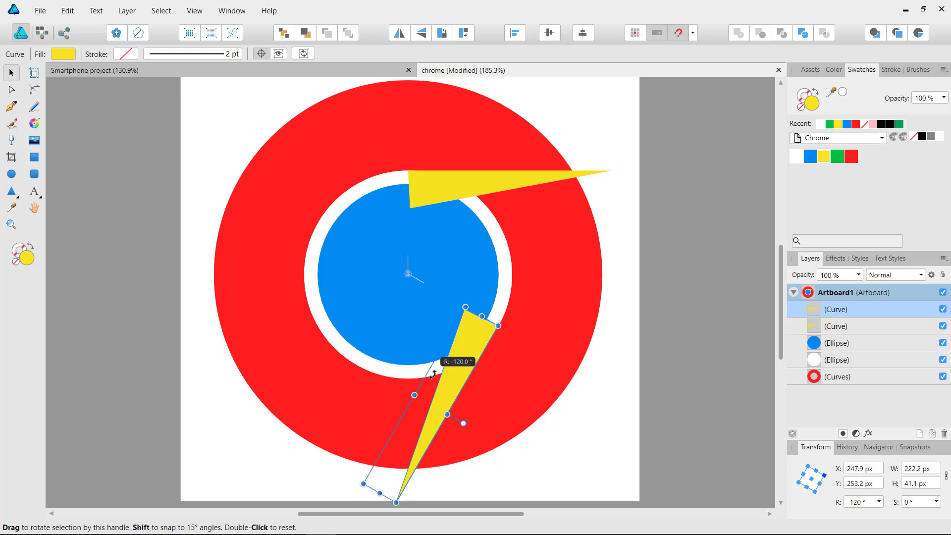
{"action": "left_click_drag", "start_coordinate": [433, 375], "coordinate": [433, 375]}
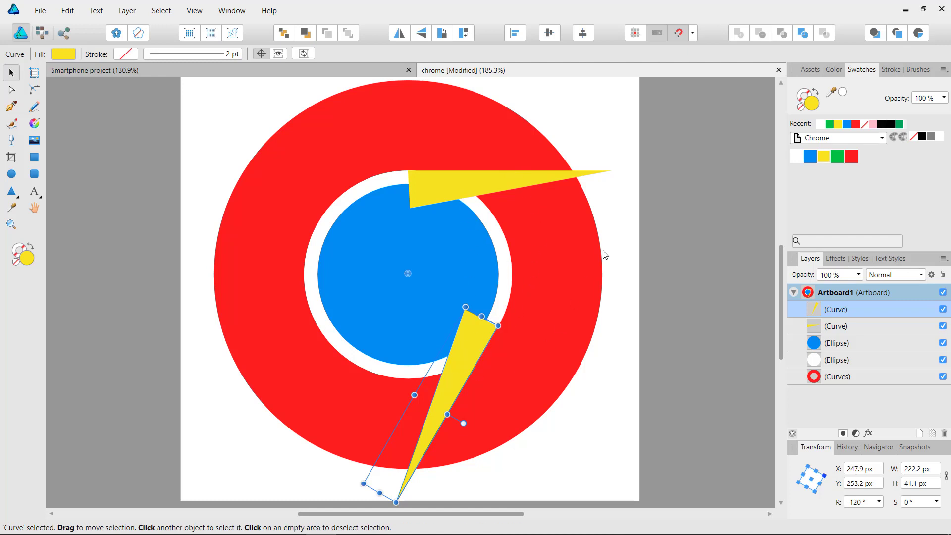
{"action": "key", "text": "ctrl+j"}
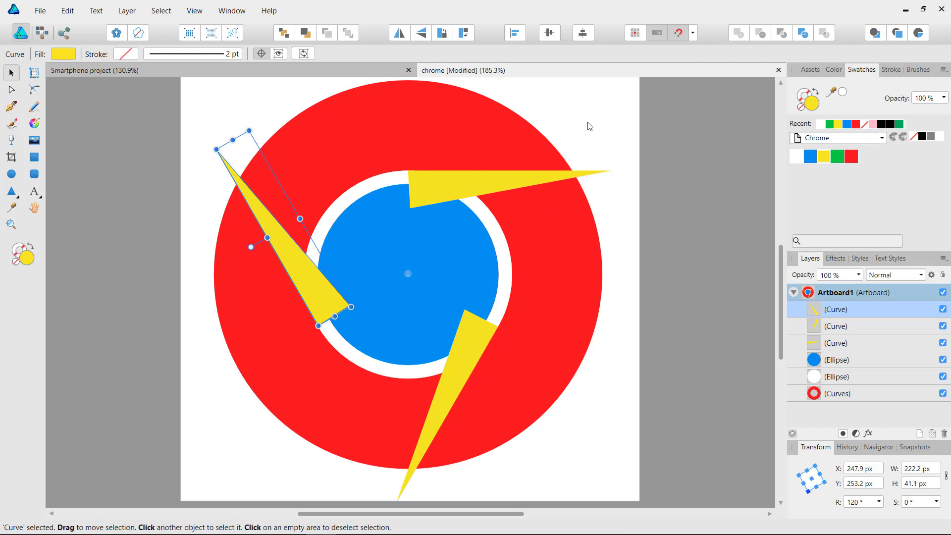
Divide the red ring along the three yellow triangles with the Divide operation, and deselect the resulting pieces
{"action": "left_click", "coordinate": [433, 180], "text": "shift"}
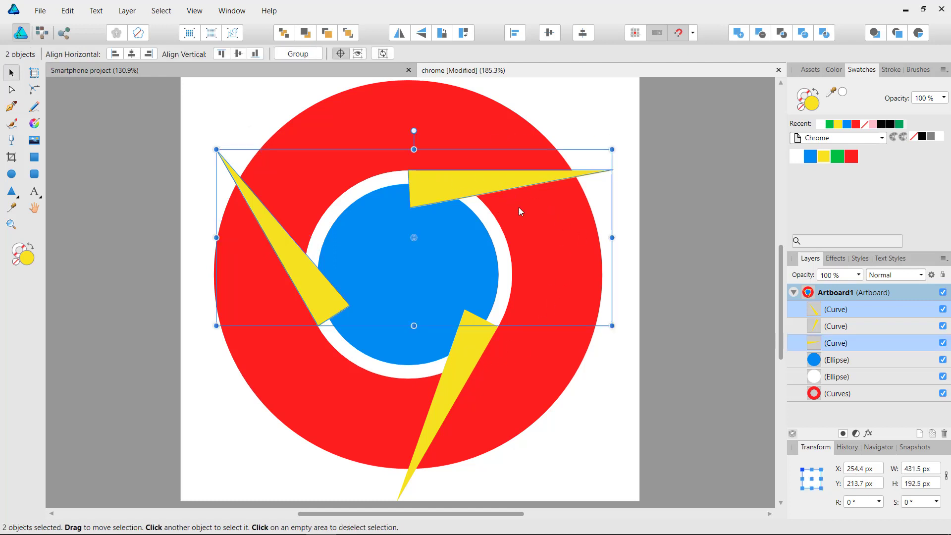
{"action": "left_click", "coordinate": [475, 341], "text": "shift"}
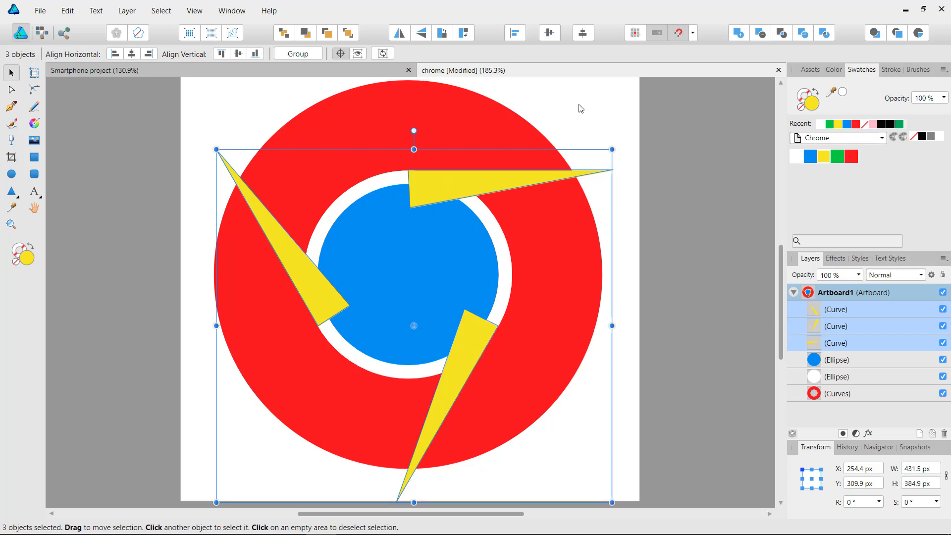
{"action": "left_click", "coordinate": [474, 128], "text": "shift"}
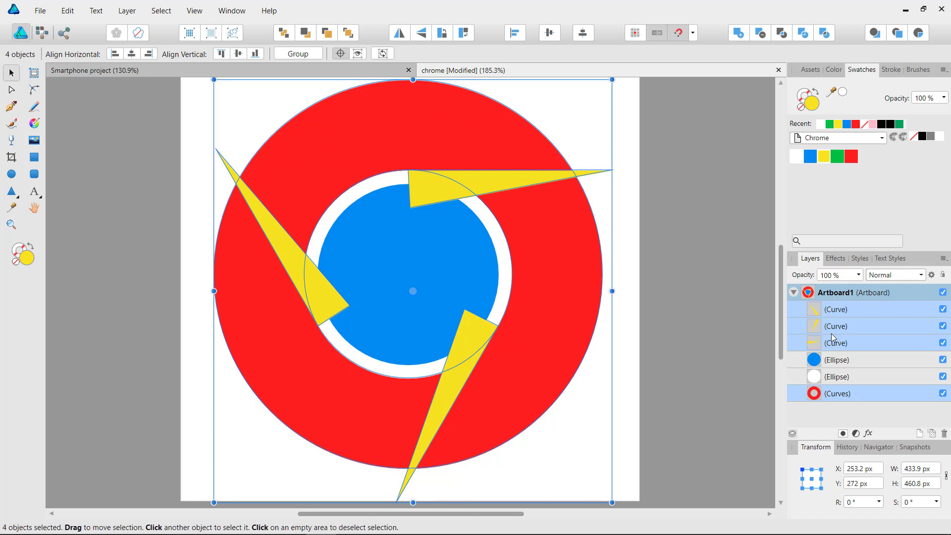
{"action": "left_click", "coordinate": [804, 33]}
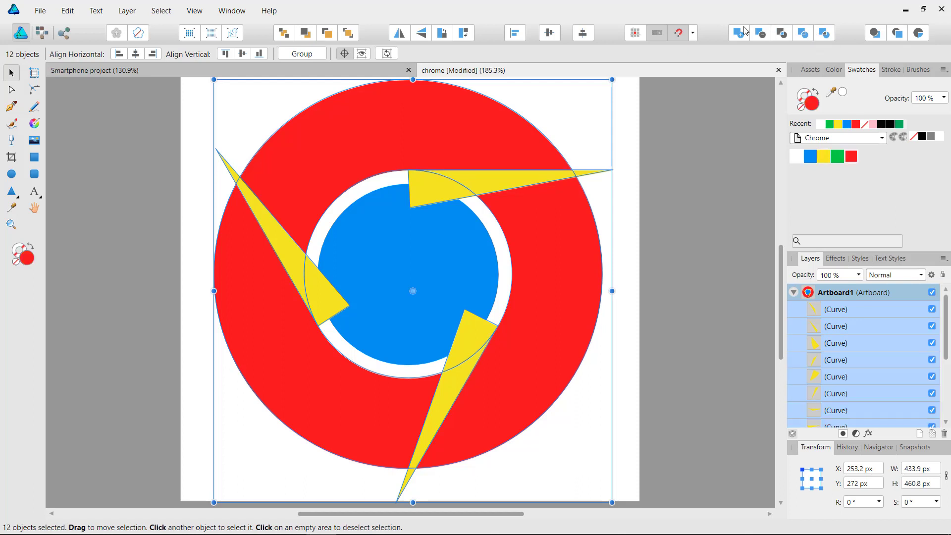
{"action": "left_click", "coordinate": [681, 149]}
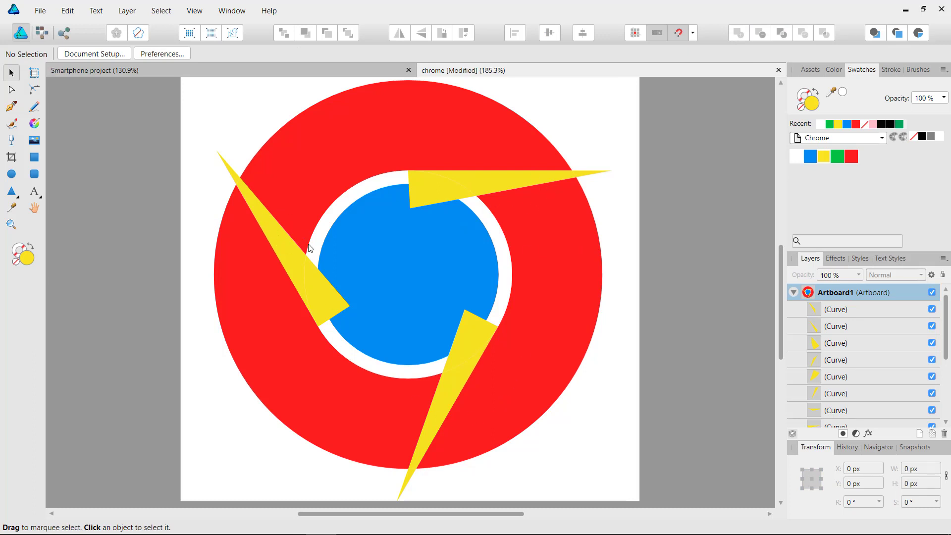
Delete the three yellow triangle tips that stick out beyond the outer edge of the red ring
{"action": "left_click", "coordinate": [603, 174]}
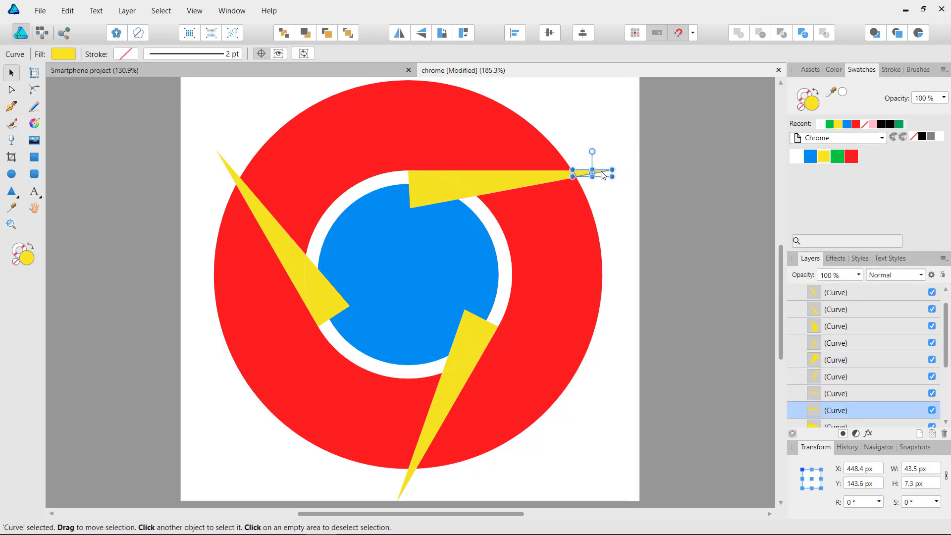
{"action": "left_click", "coordinate": [453, 198]}
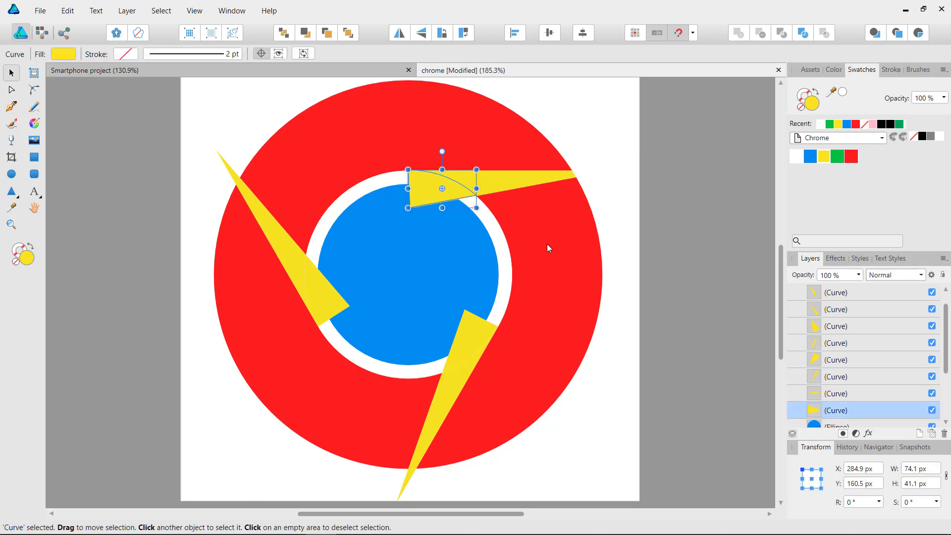
{"action": "left_click", "coordinate": [224, 162]}
{"action": "key", "text": "Delete"}
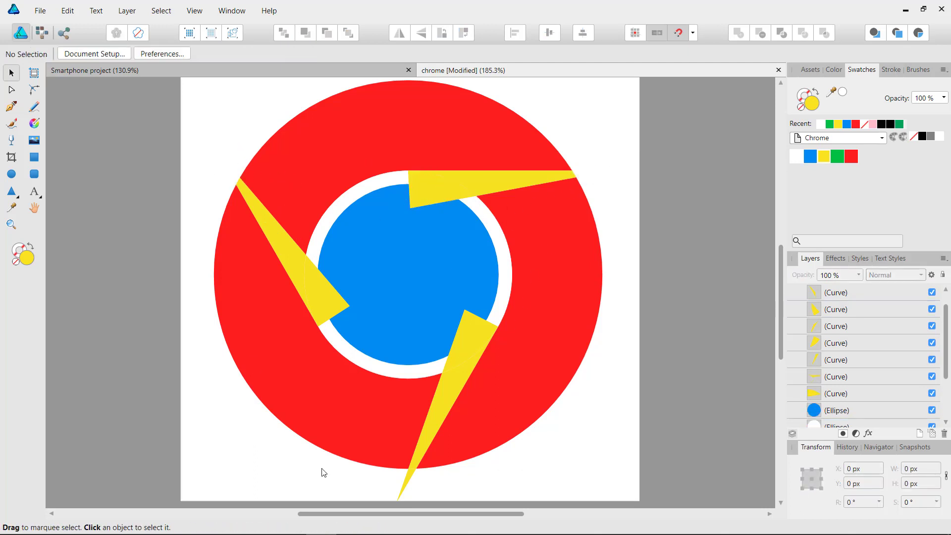
{"action": "left_click", "coordinate": [409, 489]}
{"action": "key", "text": "Delete"}
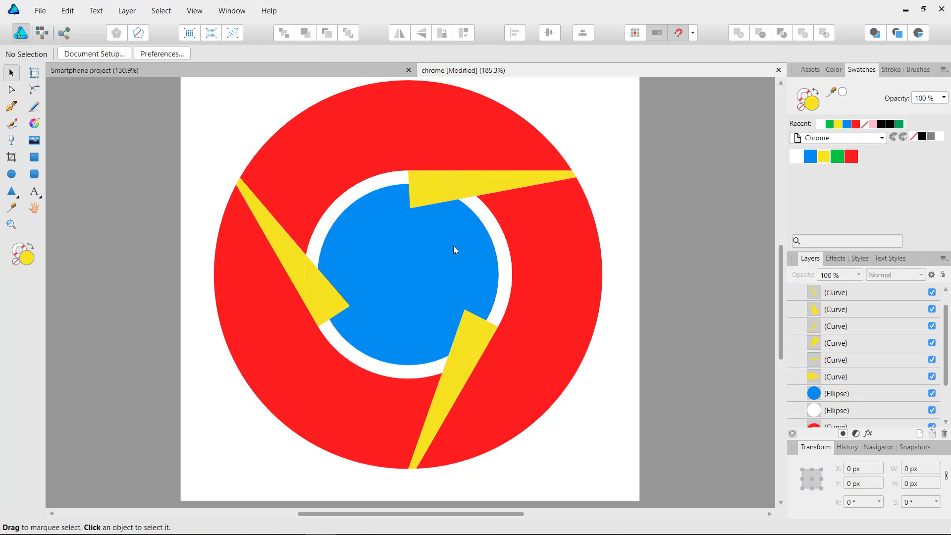
Delete the three inner yellow triangle pieces that overlap the white and blue circles
{"action": "left_click", "coordinate": [435, 192]}
{"action": "key", "text": "Delete"}
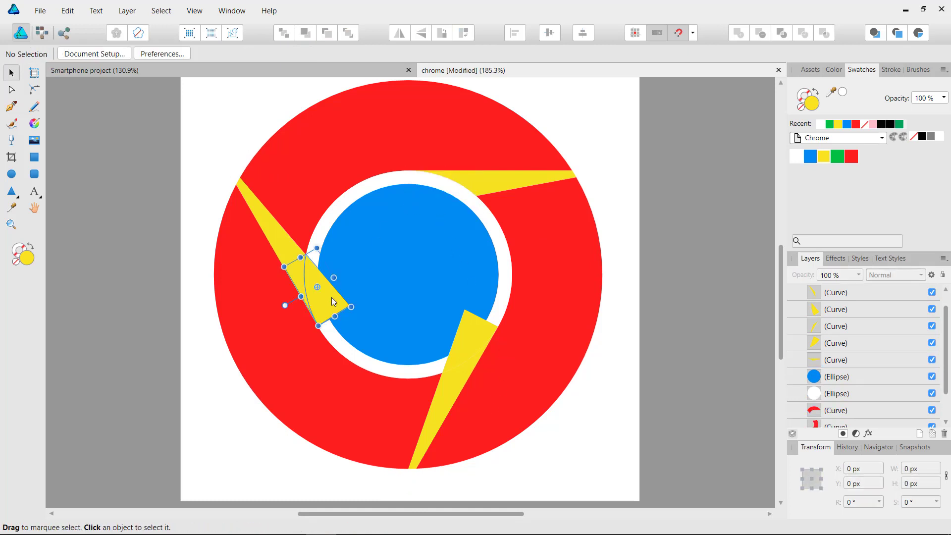
{"action": "left_click", "coordinate": [331, 297]}
{"action": "key", "text": "Delete"}
{"action": "left_click", "coordinate": [477, 324]}
{"action": "key", "text": "Delete"}
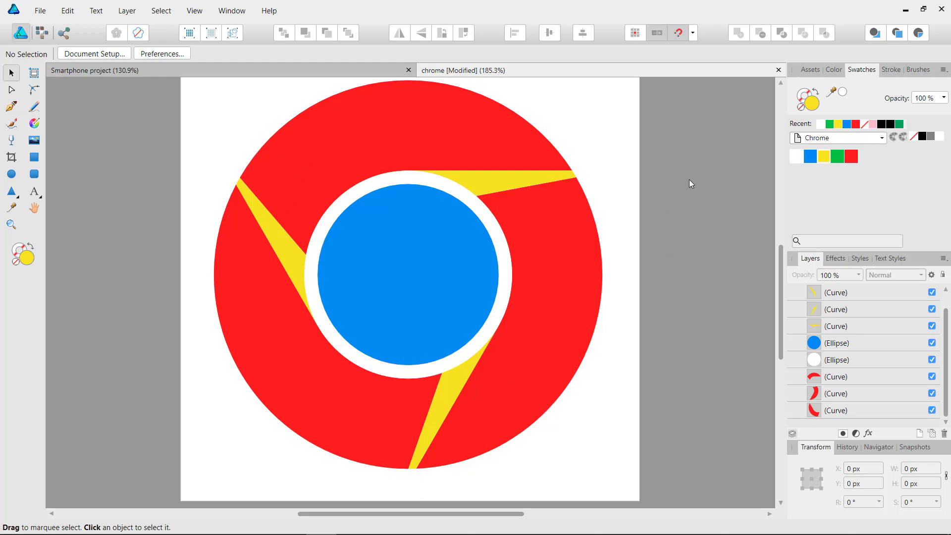
Merge the upper-right yellow sliver with the red segment below it using Add, and fill the combined shape with the yellow swatch
{"action": "left_click", "coordinate": [495, 179]}
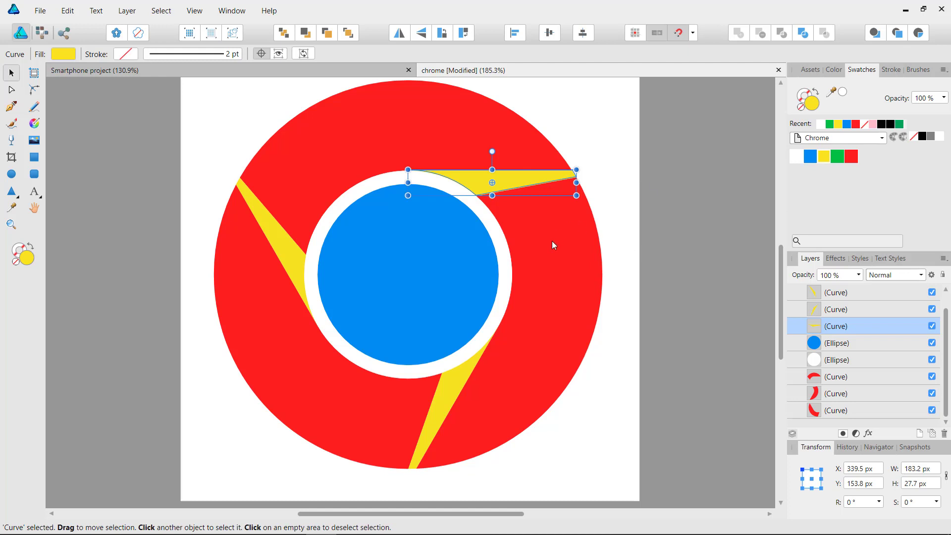
{"action": "left_click", "coordinate": [554, 276], "text": "shift"}
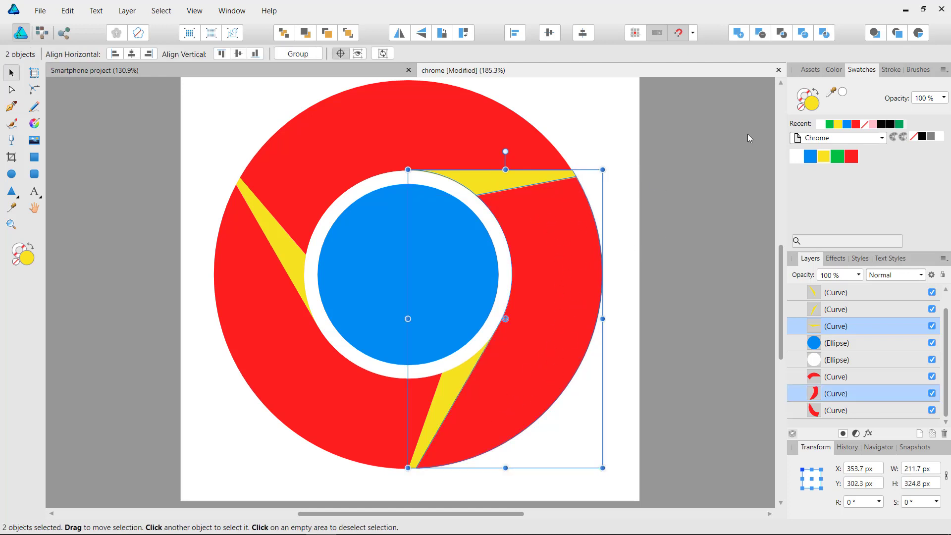
{"action": "left_click", "coordinate": [746, 34]}
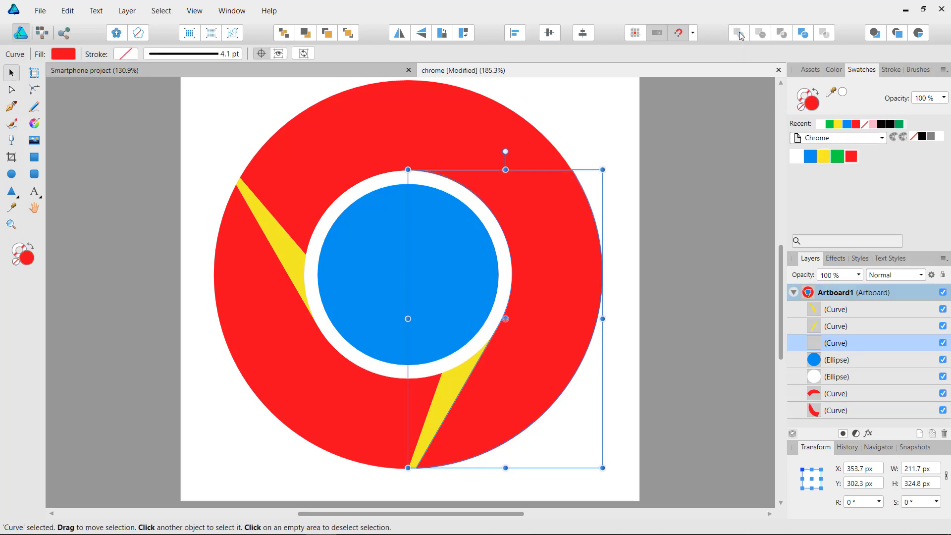
{"action": "left_click", "coordinate": [822, 159]}
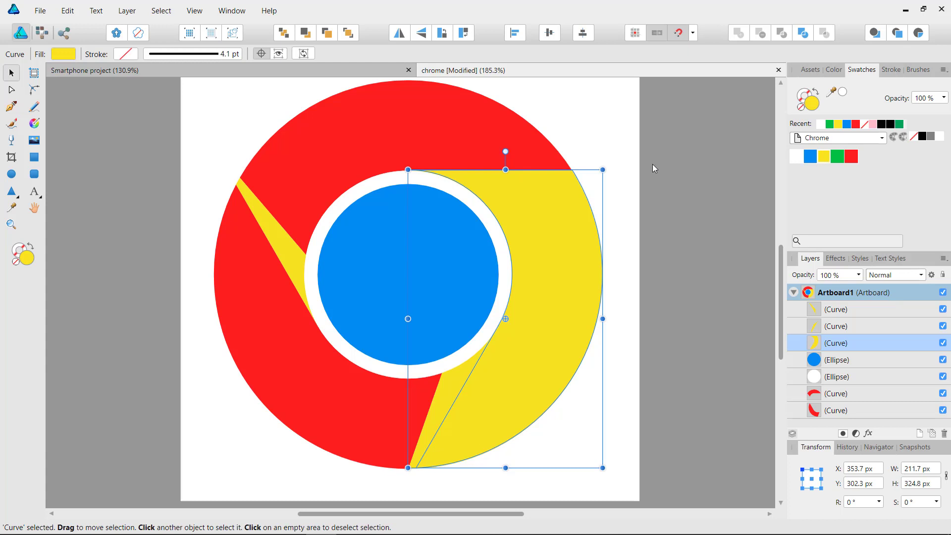
Paste the upper-right sliver back over the yellow segment as a shadow, filled black at 25% opacity
{"action": "key", "text": "ctrl+v"}
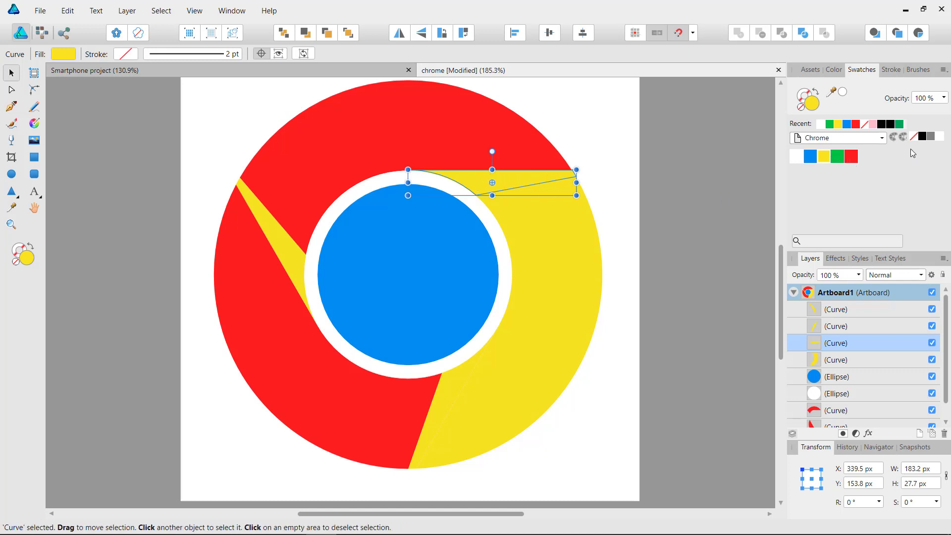
{"action": "left_click", "coordinate": [922, 137]}
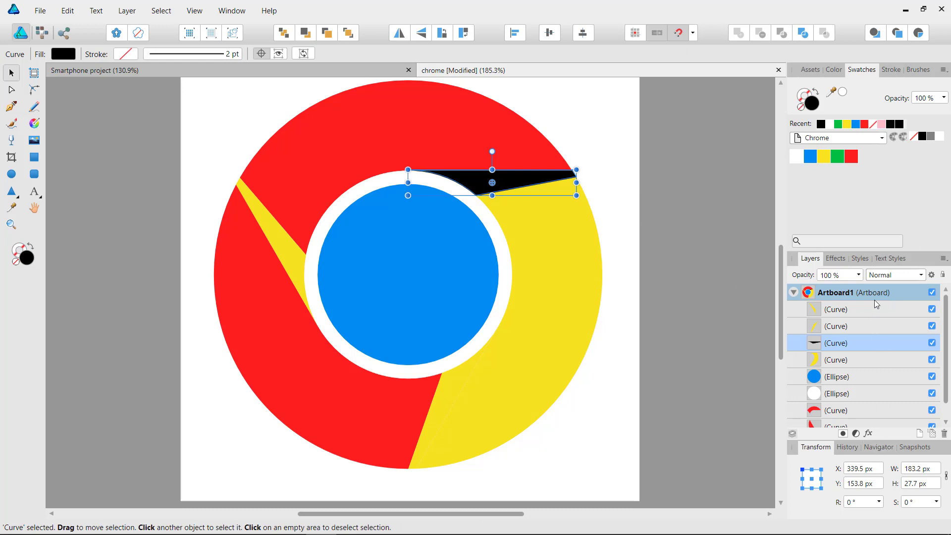
{"action": "left_click", "coordinate": [840, 278]}
{"action": "type", "text": "25"}
{"action": "key", "text": "Return"}
{"action": "left_click", "coordinate": [691, 113]}
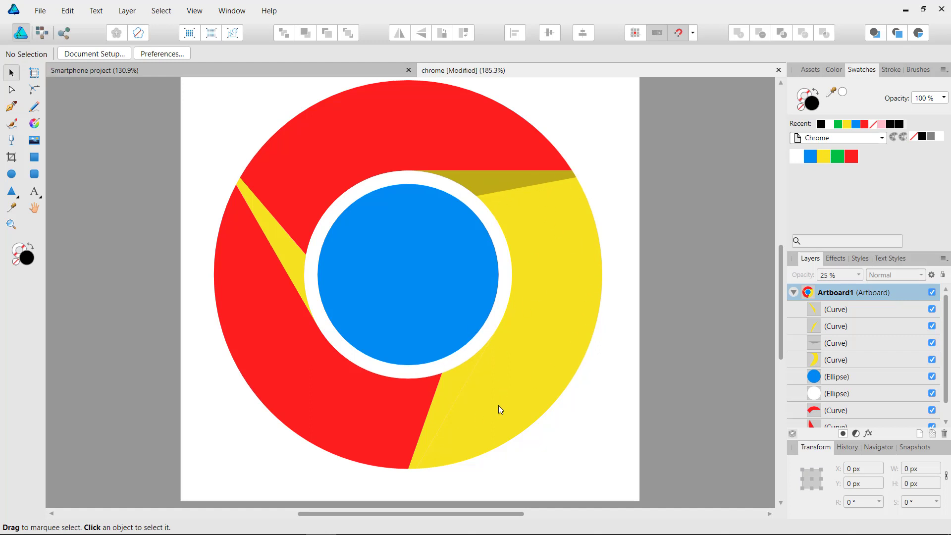
Merge the bottom yellow sliver with the lower-left red segment using Add, and fill the combined shape with the green swatch
{"action": "left_click", "coordinate": [442, 390]}
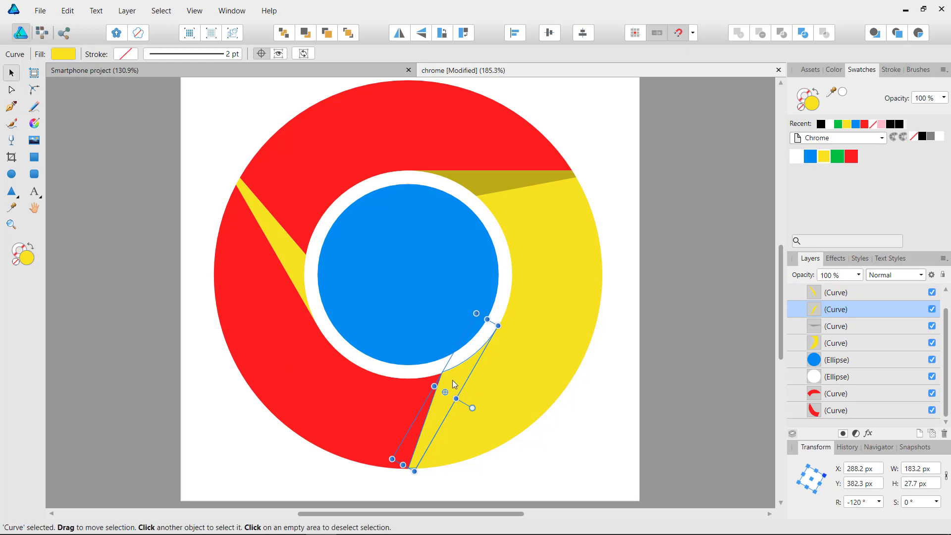
{"action": "left_click", "coordinate": [314, 376], "text": "shift"}
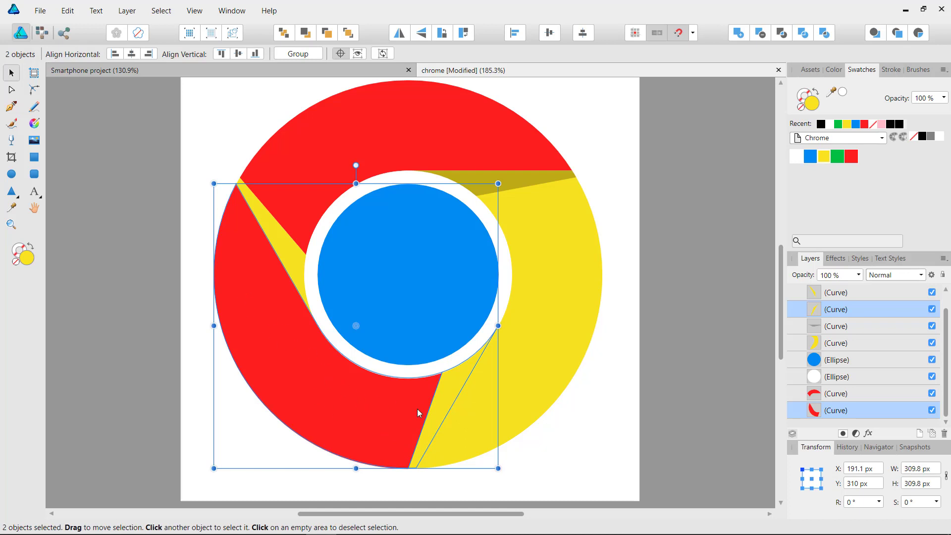
{"action": "left_click", "coordinate": [739, 34]}
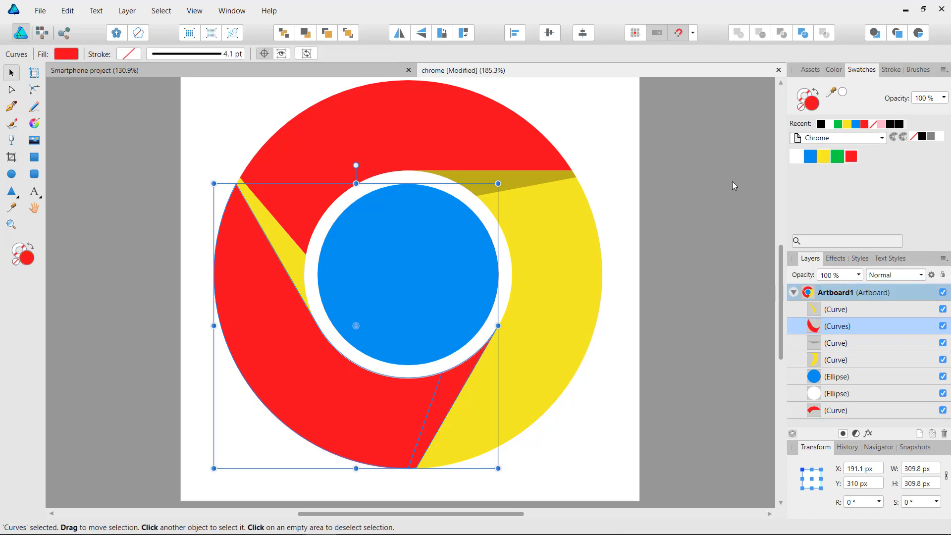
{"action": "left_click", "coordinate": [837, 157]}
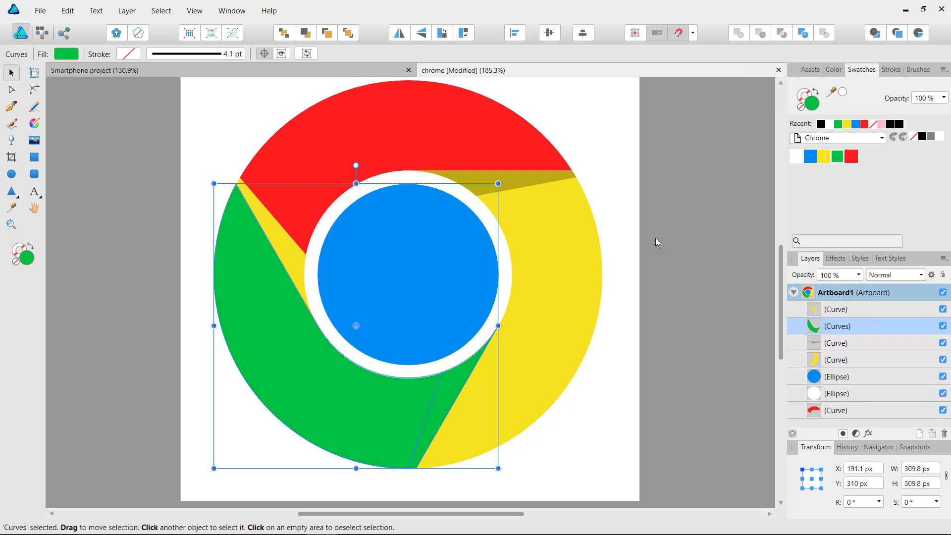
Paste the bottom sliver back over the green segment as a shadow, filled black at 25% opacity
{"action": "key", "text": "ctrl+v"}
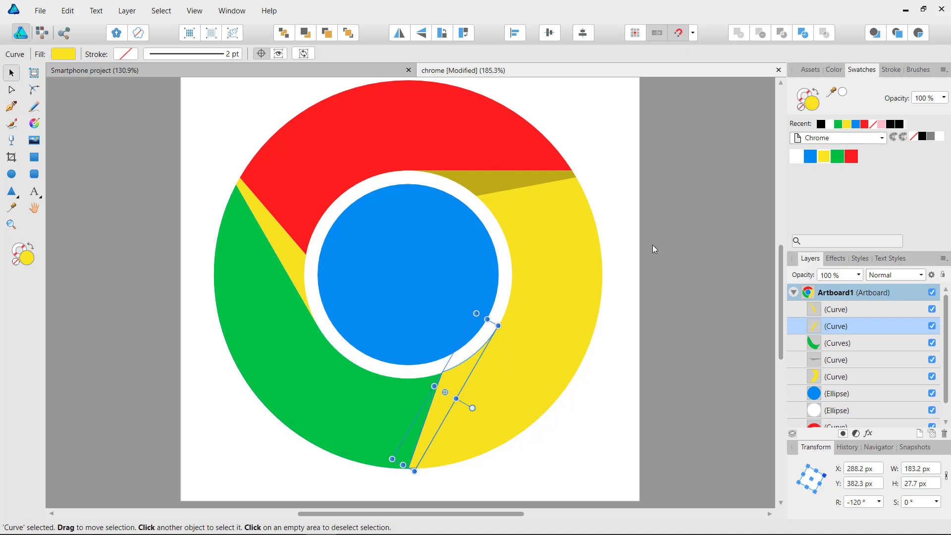
{"action": "left_click", "coordinate": [653, 244]}
{"action": "left_click", "coordinate": [445, 382]}
{"action": "left_click", "coordinate": [922, 137]}
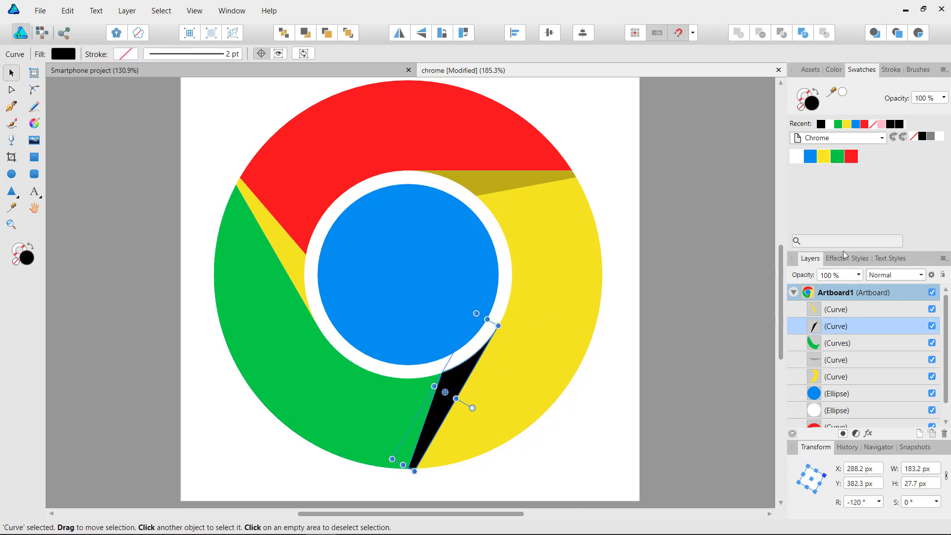
{"action": "left_click", "coordinate": [840, 278]}
{"action": "type", "text": "25"}
{"action": "key", "text": "Return"}
{"action": "key", "text": "Escape"}
Merge the remaining left yellow sliver with the top red segment into a single red shape using Add
{"action": "left_click", "coordinate": [268, 231]}
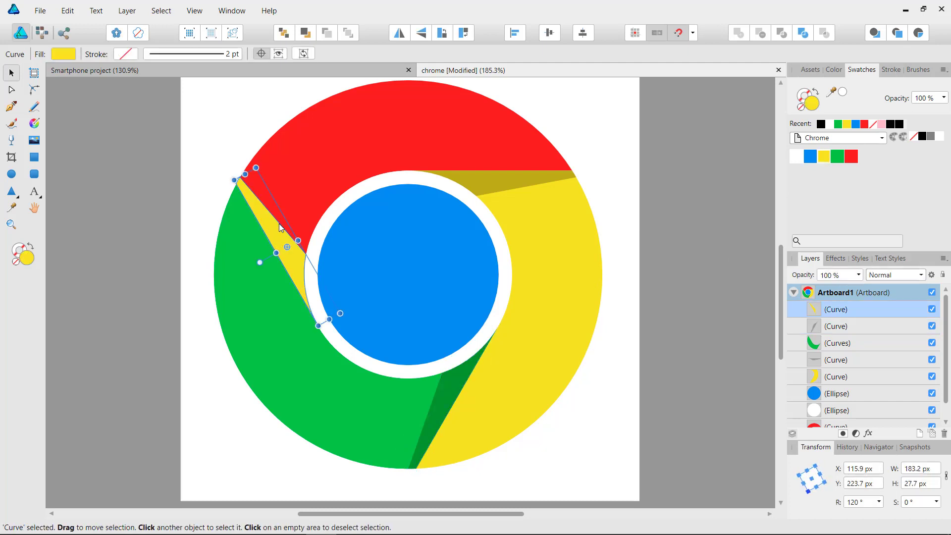
{"action": "left_click", "coordinate": [392, 128], "text": "shift"}
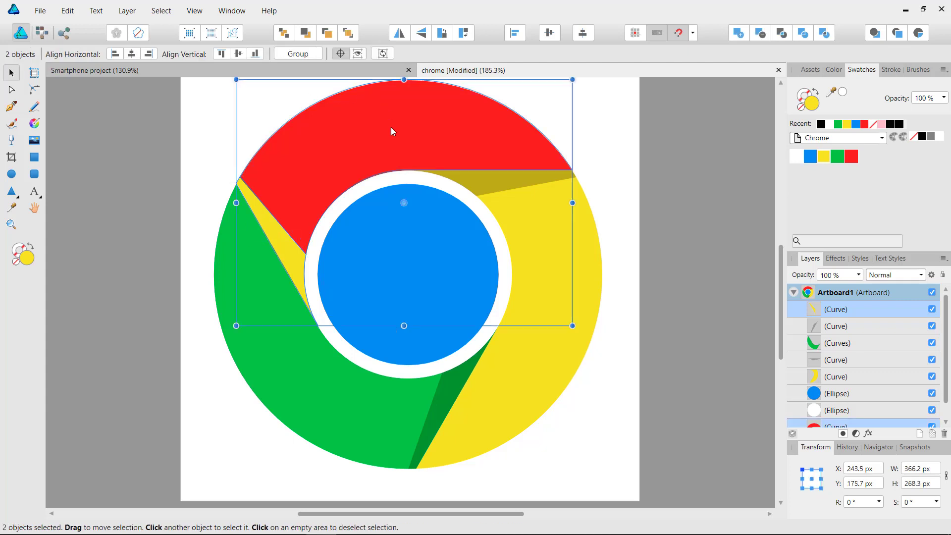
{"action": "left_click", "coordinate": [738, 33]}
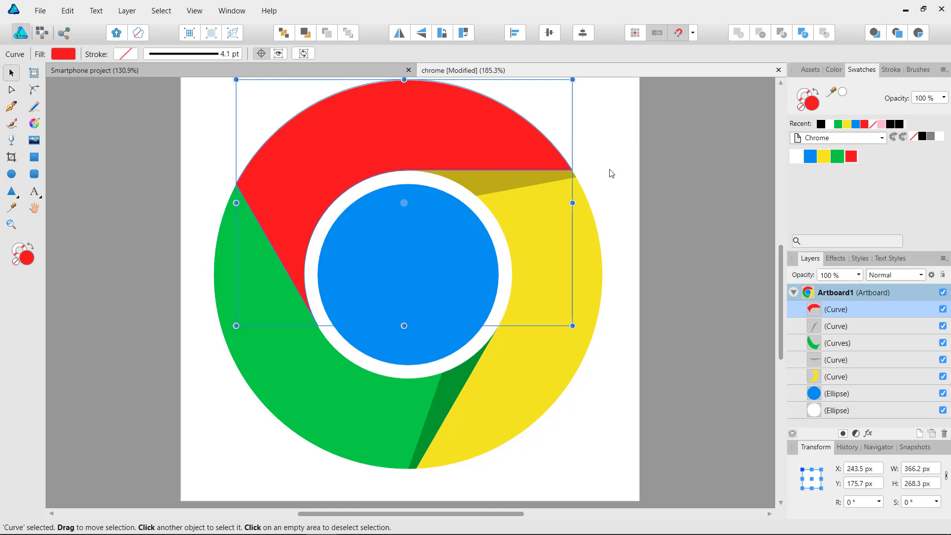
Paste the left sliver back over the red segment as a shadow, filled black at 25% opacity
{"action": "key", "text": "ctrl+v"}
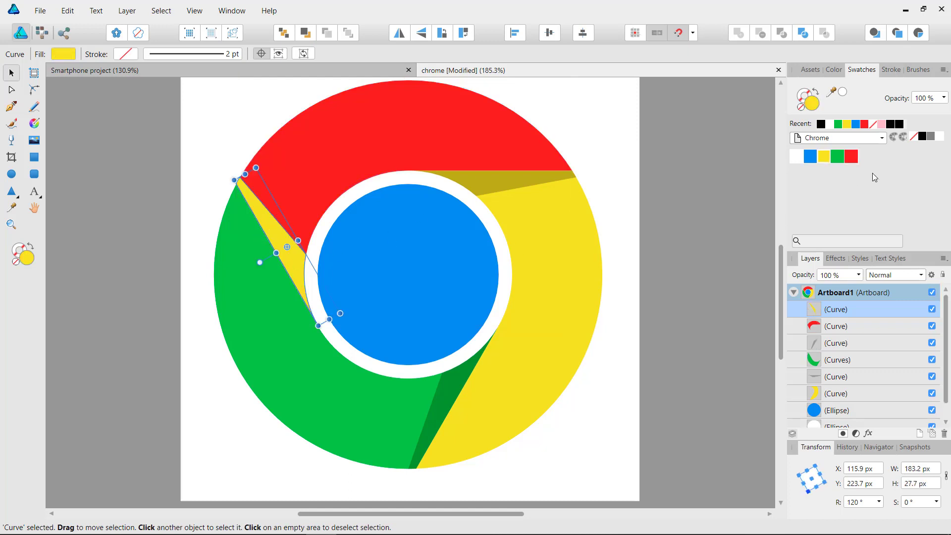
{"action": "left_click", "coordinate": [924, 135]}
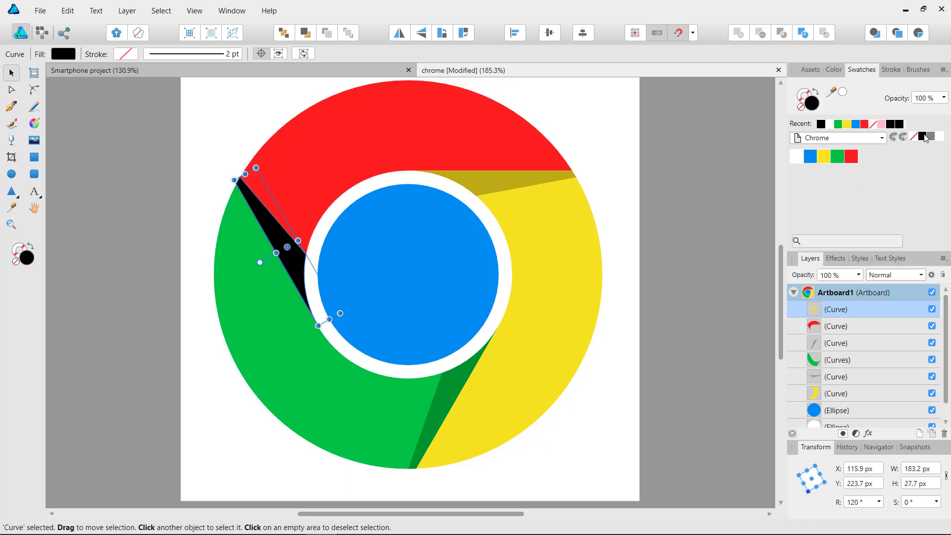
{"action": "left_click", "coordinate": [844, 277]}
{"action": "type", "text": "25"}
{"action": "key", "text": "Return"}
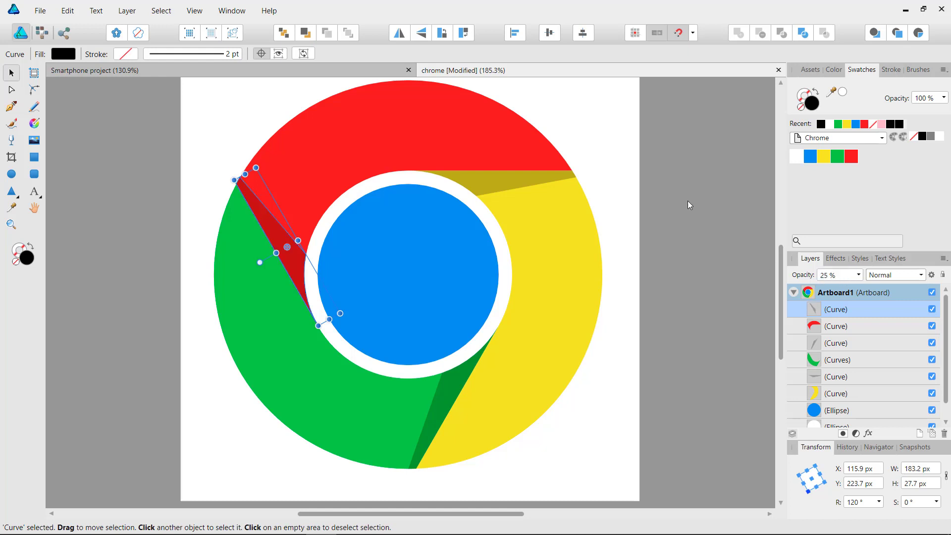
{"action": "left_click", "coordinate": [672, 180]}
Select all parts of the logo and scale them down proportionally around the centre to about 306 px wide
{"action": "left_click_drag", "start_coordinate": [693, 198], "coordinate": [554, 231]}
{"action": "left_click_drag", "start_coordinate": [264, 122], "coordinate": [632, 467]}
{"action": "left_click_drag", "start_coordinate": [590, 131], "coordinate": [549, 174]}
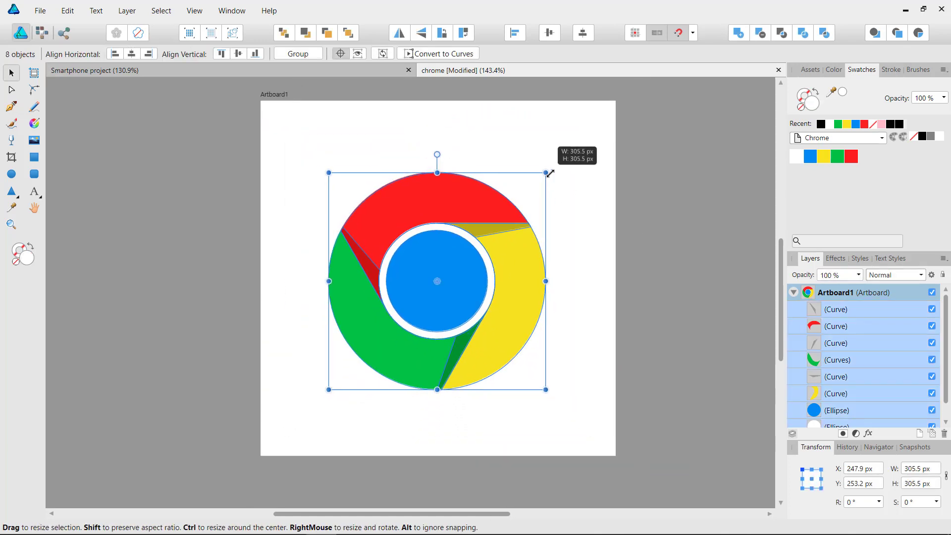